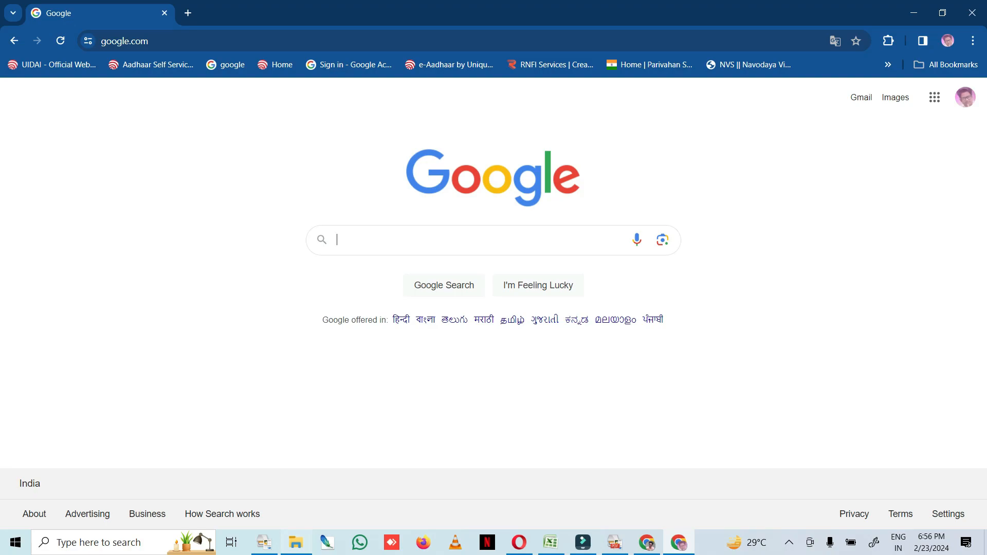
Search Google for swayam.odisha.gov.in by picking it from the 'swa' suggestions.
{"action": "type", "text": "swa"}
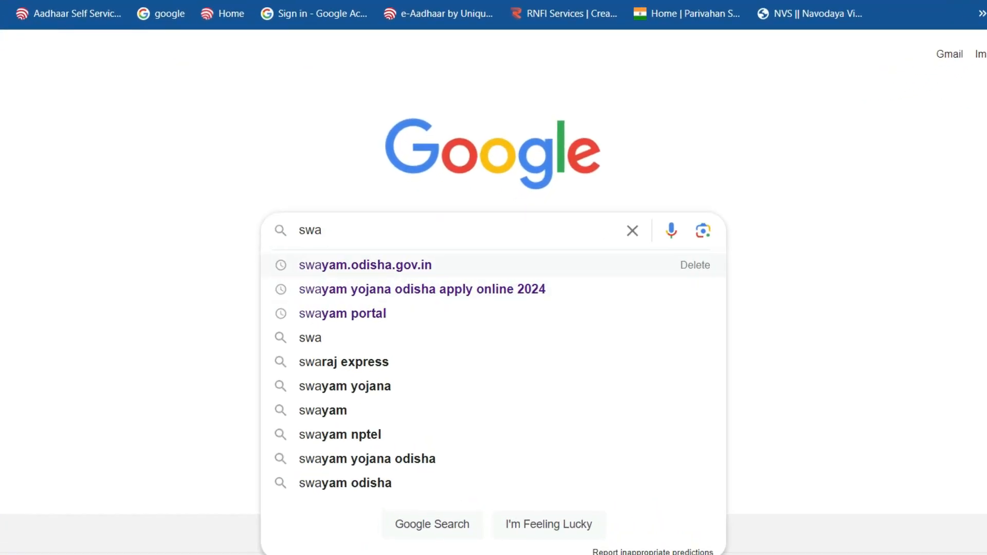
{"action": "left_click", "coordinate": [365, 265]}
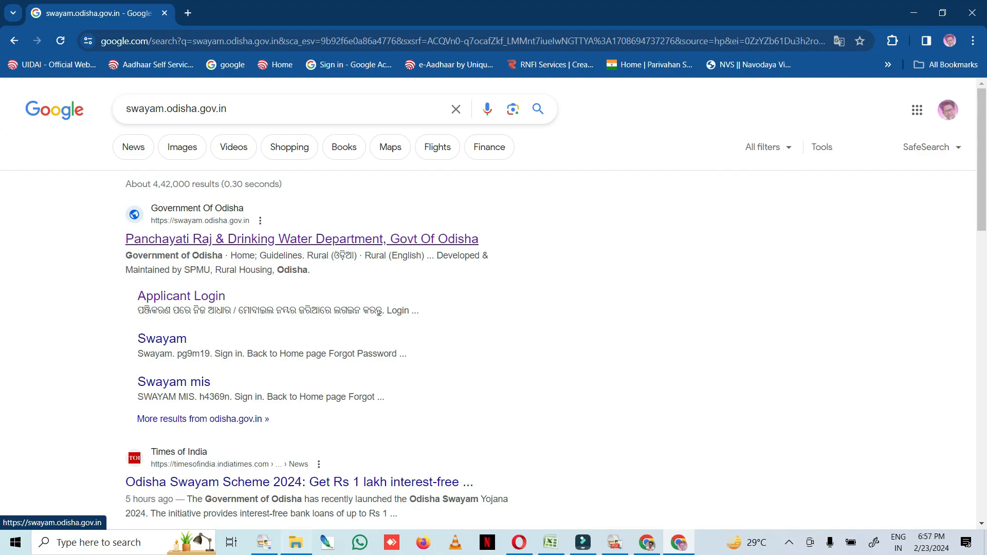
Open the Swayam Odisha portal and reach the applicant loan registration form via Login > Applicant.
{"action": "left_click", "coordinate": [432, 239]}
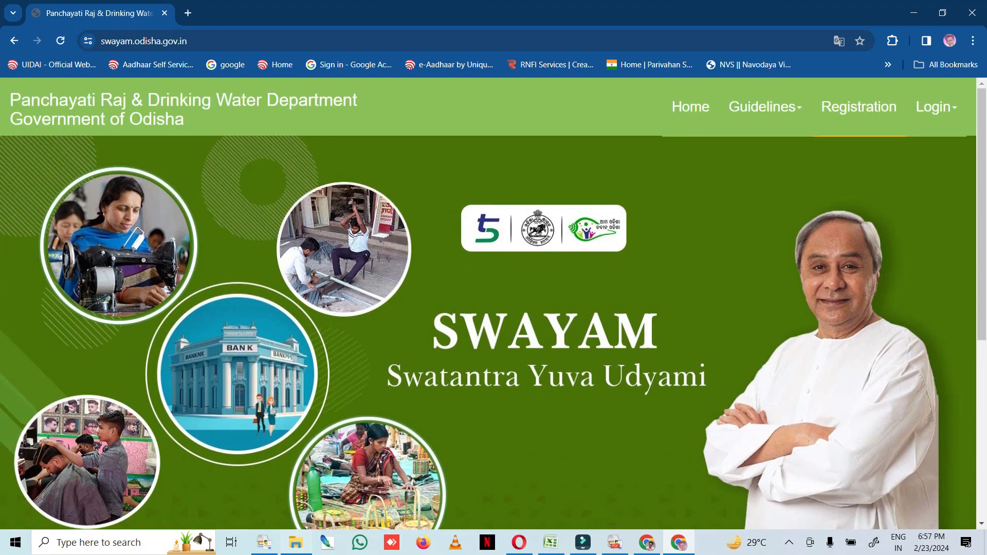
{"action": "left_click", "coordinate": [859, 107]}
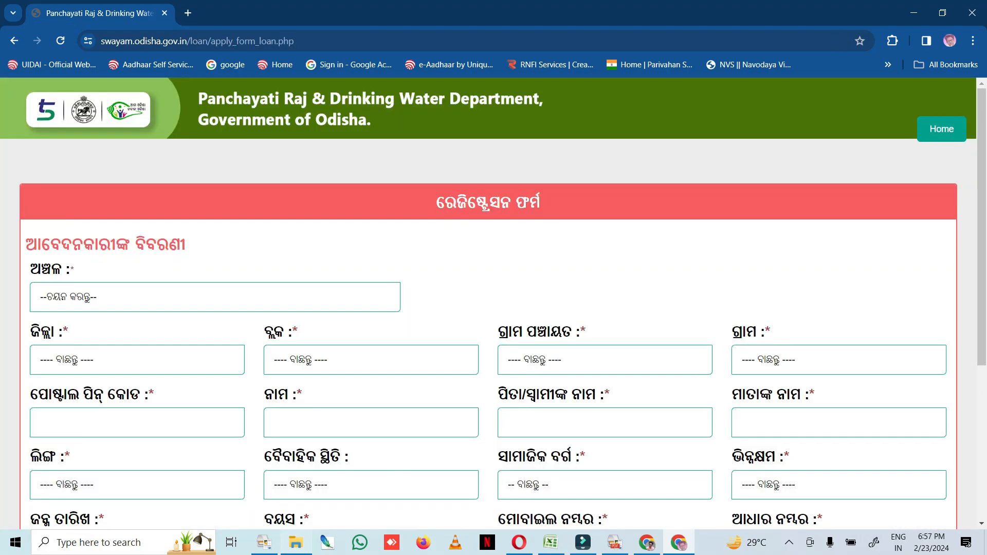
{"action": "left_click", "coordinate": [941, 129]}
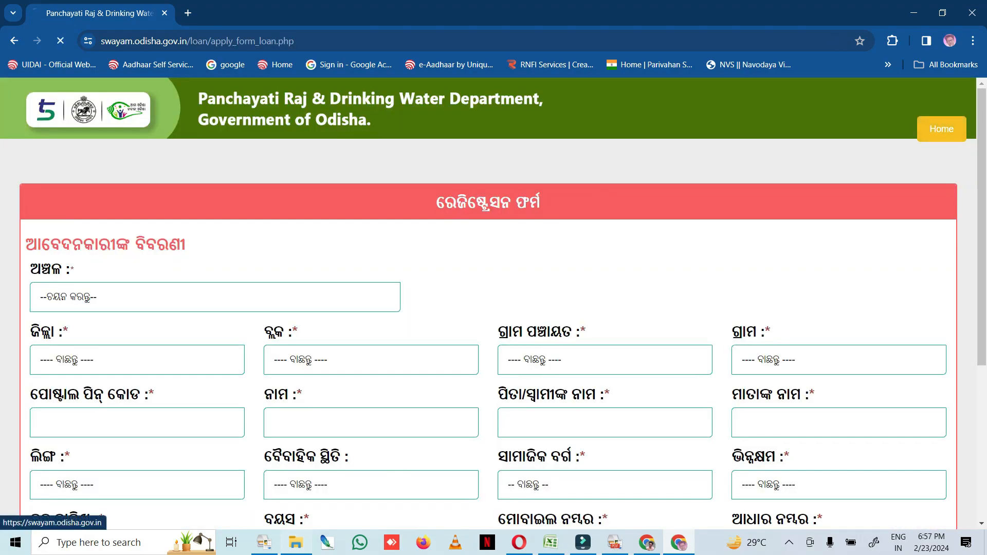
{"action": "scroll", "coordinate": [488, 303], "scroll_direction": "down", "scroll_amount": 4}
{"action": "scroll", "coordinate": [489, 303], "scroll_direction": "up", "scroll_amount": 4}
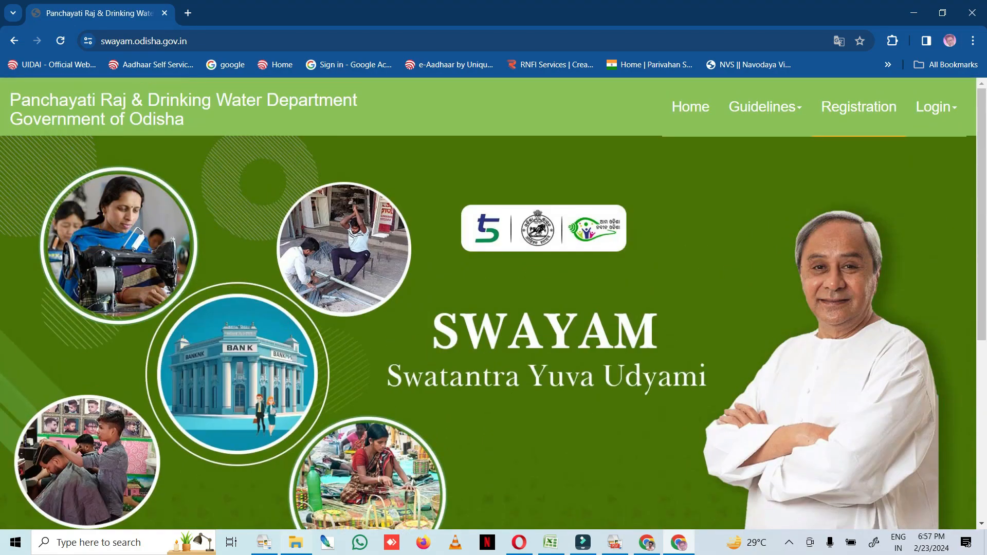
{"action": "mouse_move", "coordinate": [936, 107]}
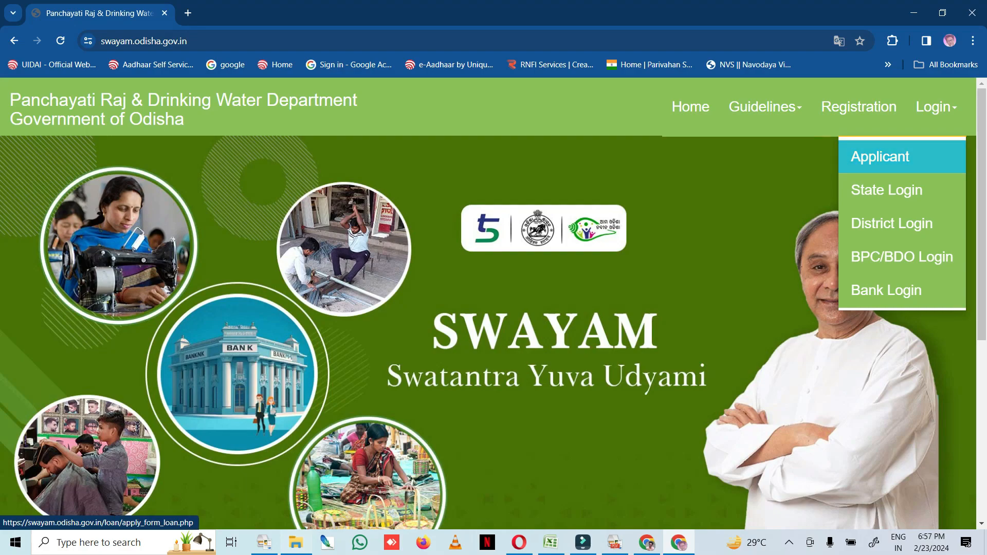
{"action": "left_click", "coordinate": [880, 156]}
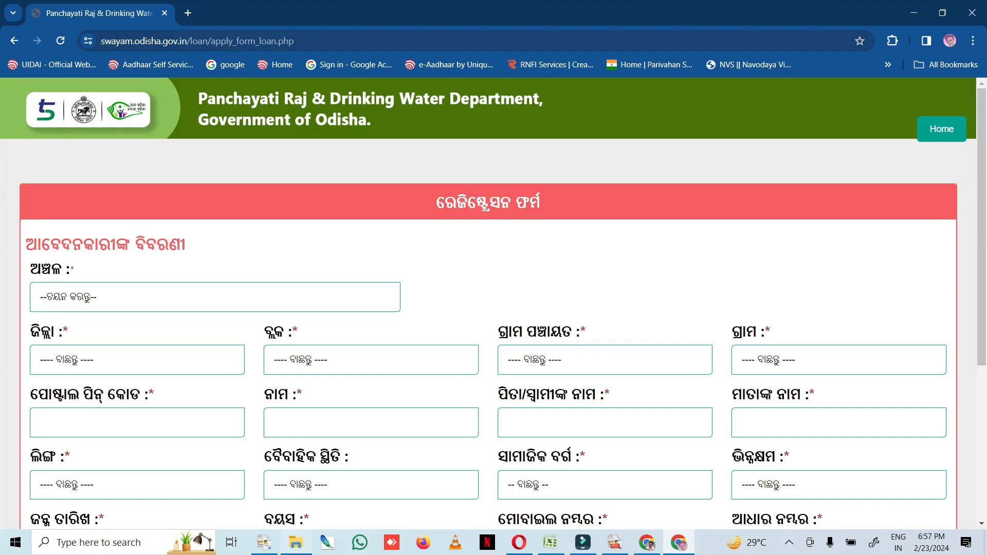
Set the area to rural (ଗ୍ରାମାଞ୍ଚଳ) and the district to SUNDARGARH.
{"action": "left_click", "coordinate": [215, 297]}
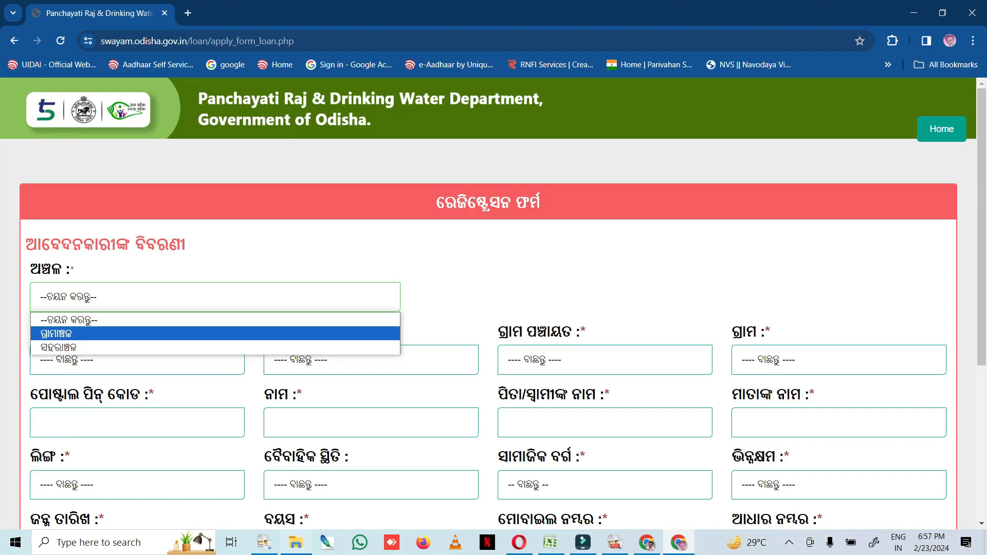
{"action": "left_click", "coordinate": [215, 333]}
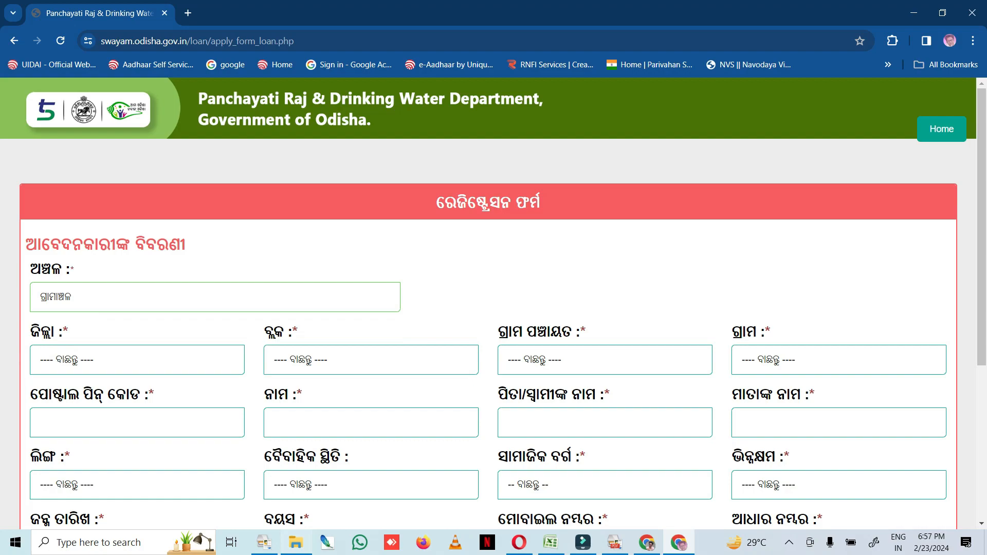
{"action": "left_click", "coordinate": [137, 360]}
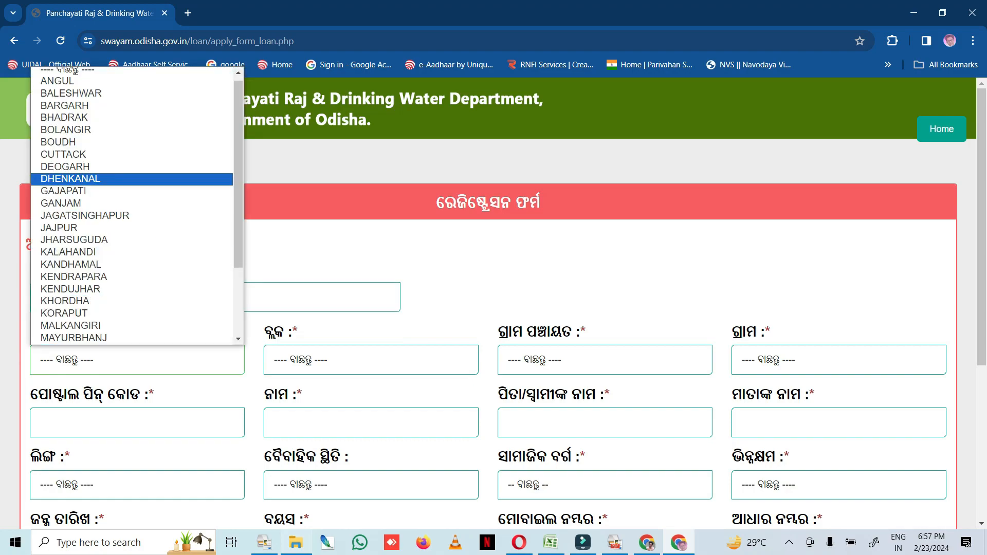
{"action": "scroll", "coordinate": [136, 188], "scroll_direction": "down", "scroll_amount": 2}
{"action": "scroll", "coordinate": [136, 200], "scroll_direction": "up", "scroll_amount": 2}
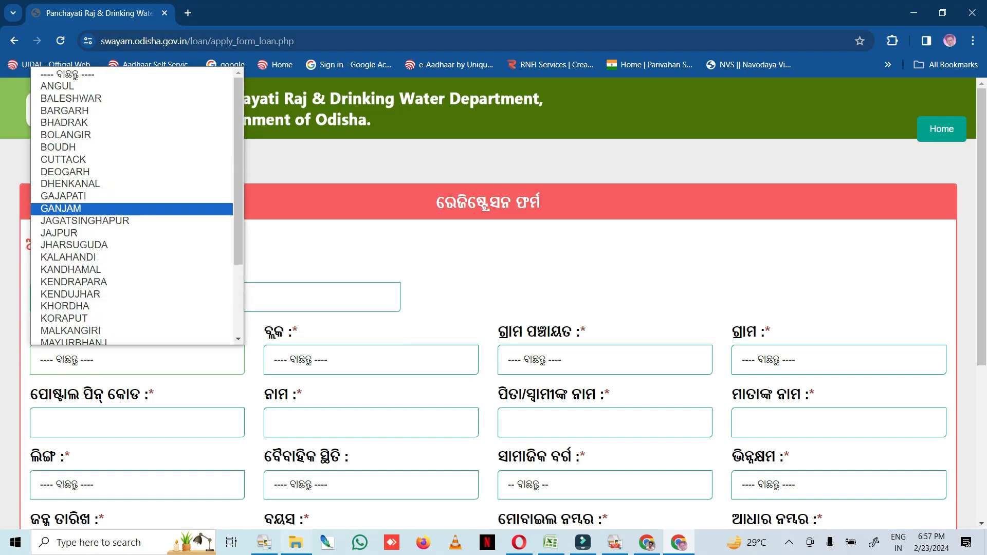
{"action": "scroll", "coordinate": [137, 252], "scroll_direction": "down", "scroll_amount": 2}
{"action": "left_click", "coordinate": [137, 338]}
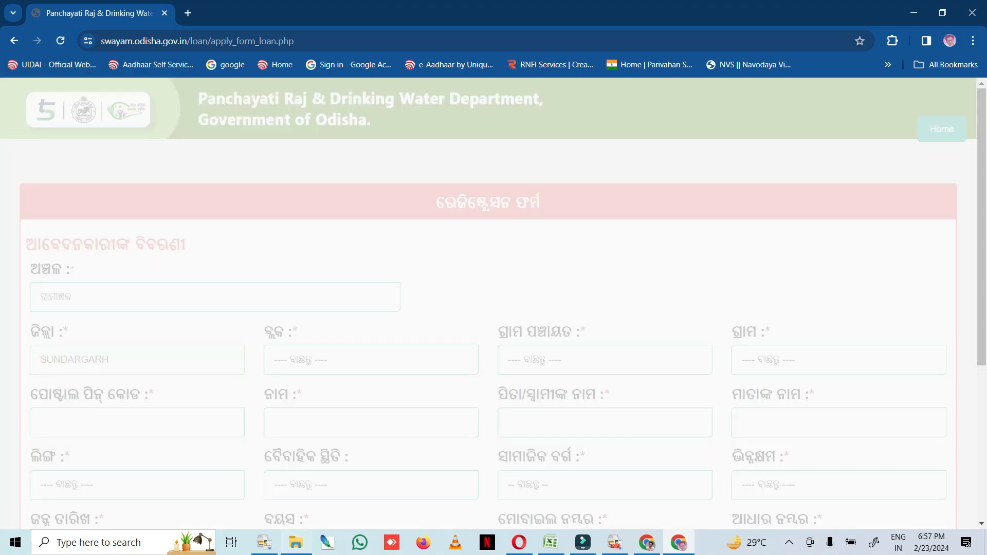
Choose block KUARMUNDA, gram panchayat DUMERJORE and village DUMERJOR.
{"action": "left_click", "coordinate": [371, 360]}
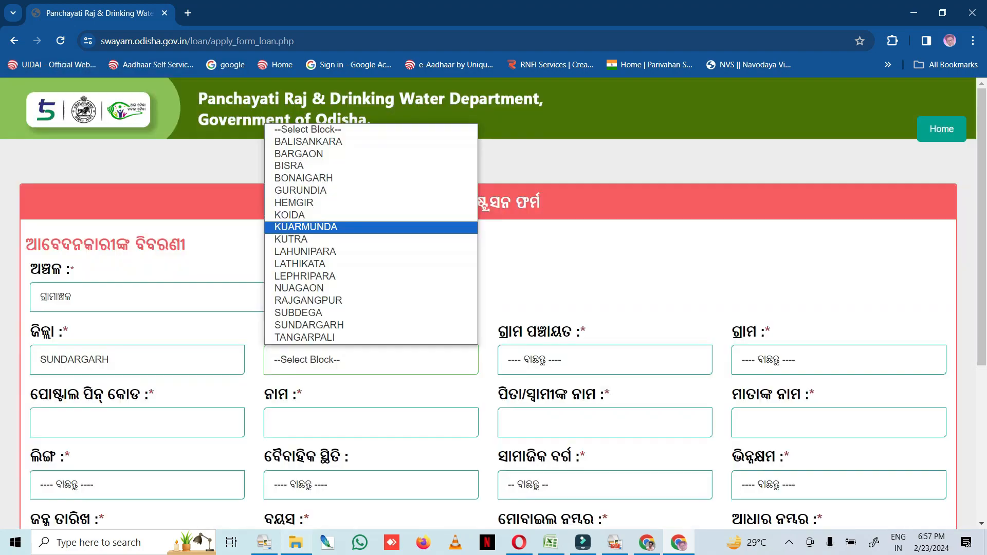
{"action": "left_click", "coordinate": [372, 227]}
{"action": "left_click", "coordinate": [605, 360]}
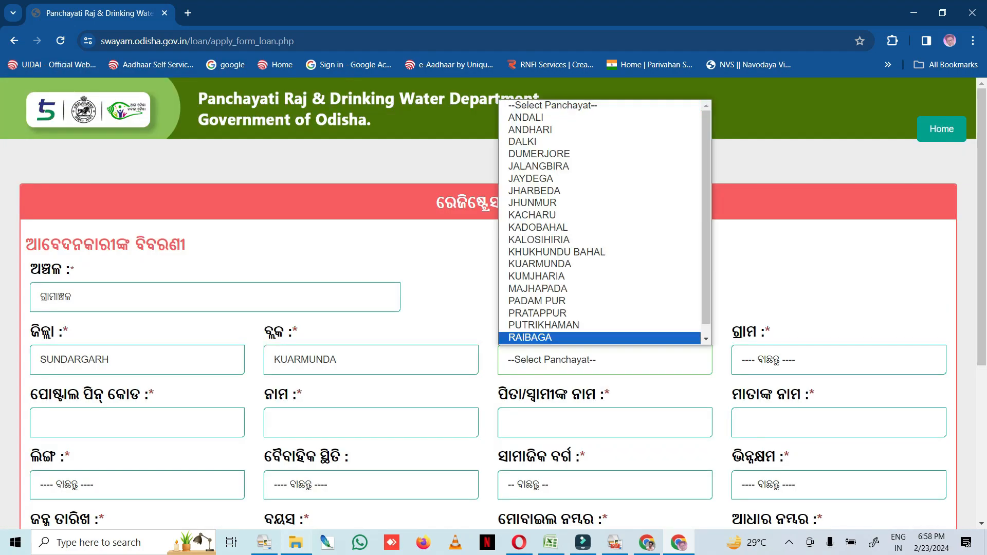
{"action": "left_click", "coordinate": [604, 155]}
{"action": "left_click", "coordinate": [838, 360]}
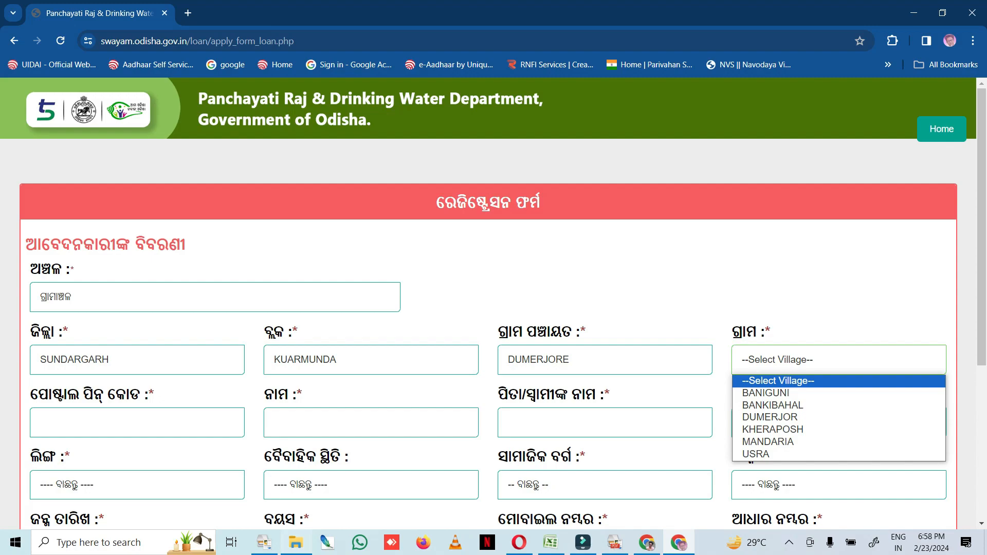
{"action": "left_click", "coordinate": [838, 406]}
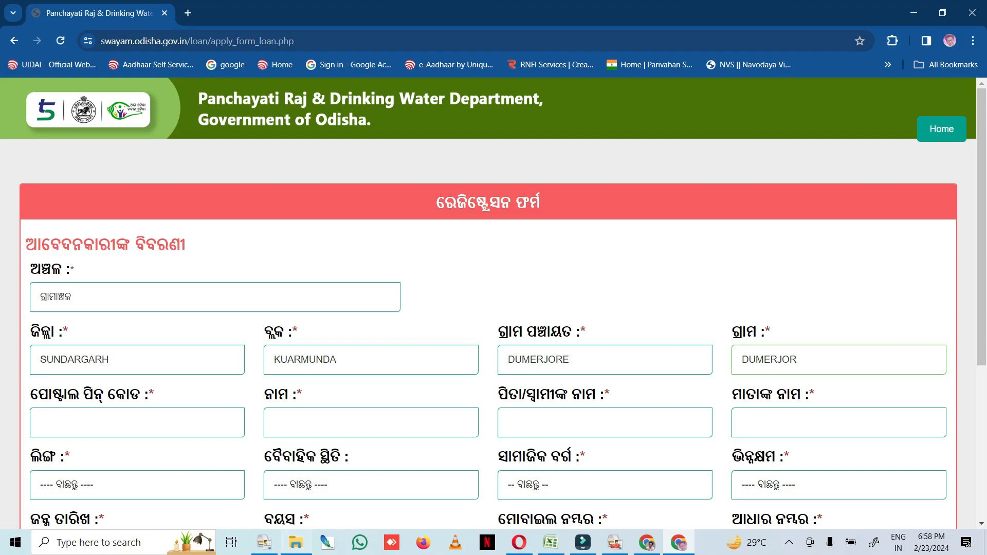
Choose gender ପୁରୁଷ, marital status ବିବାହିତ, social category ପଛୁଆ ବର୍ଗ and disability ନା.
{"action": "scroll", "coordinate": [494, 303], "scroll_direction": "down", "scroll_amount": 2}
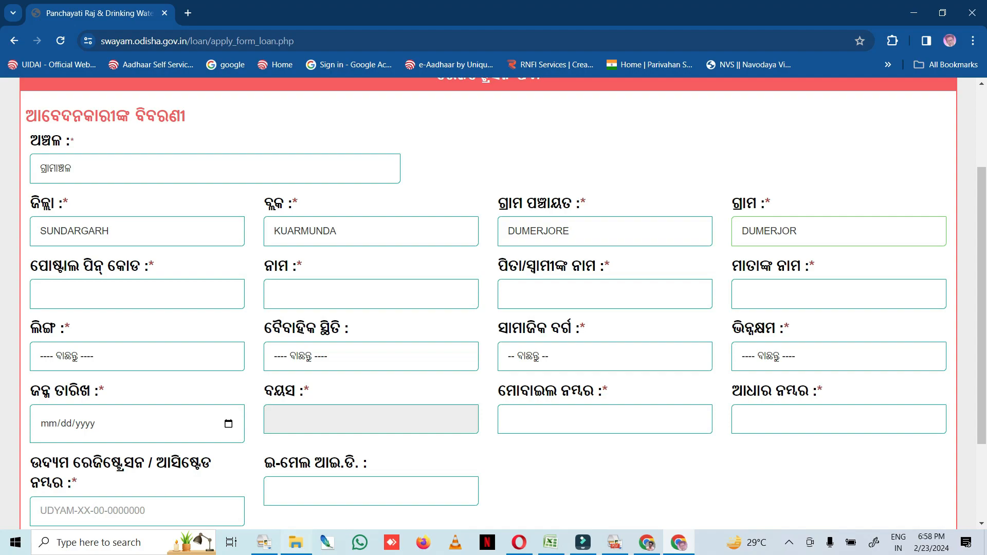
{"action": "left_click", "coordinate": [137, 356]}
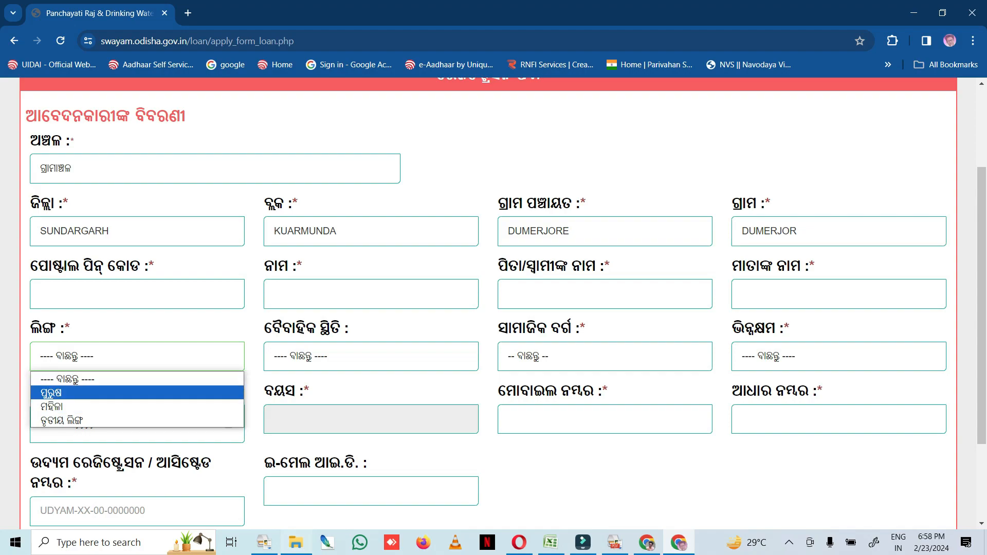
{"action": "left_click", "coordinate": [103, 393]}
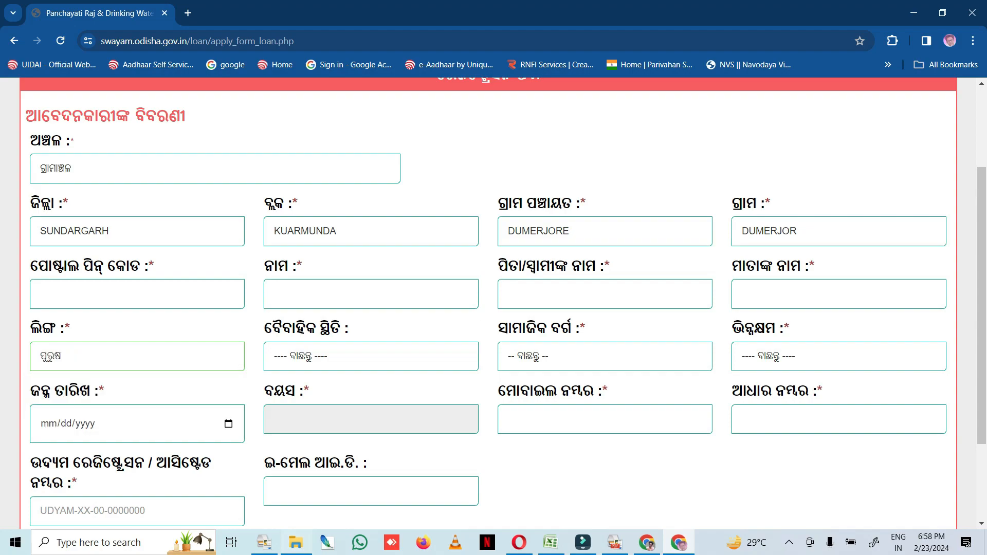
{"action": "left_click", "coordinate": [371, 356]}
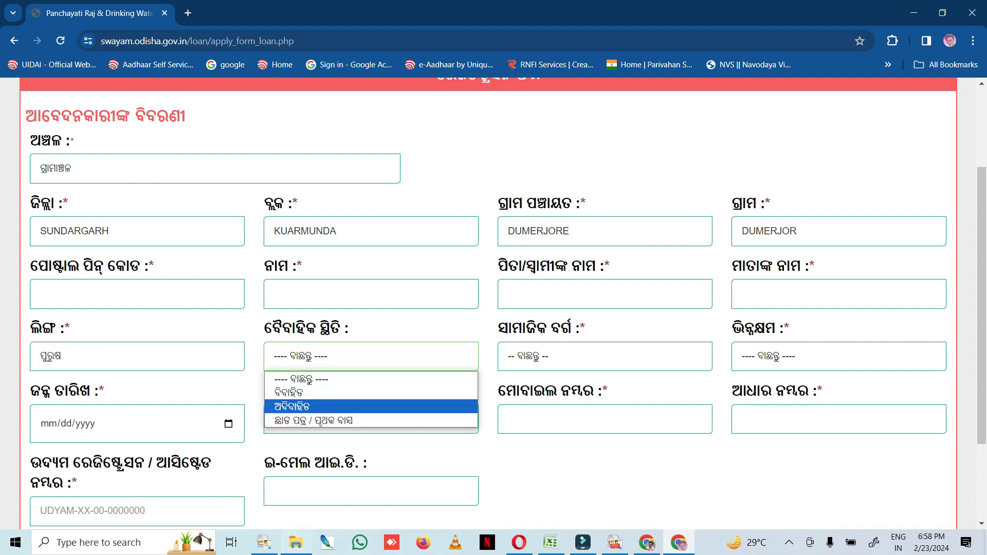
{"action": "left_click", "coordinate": [298, 393]}
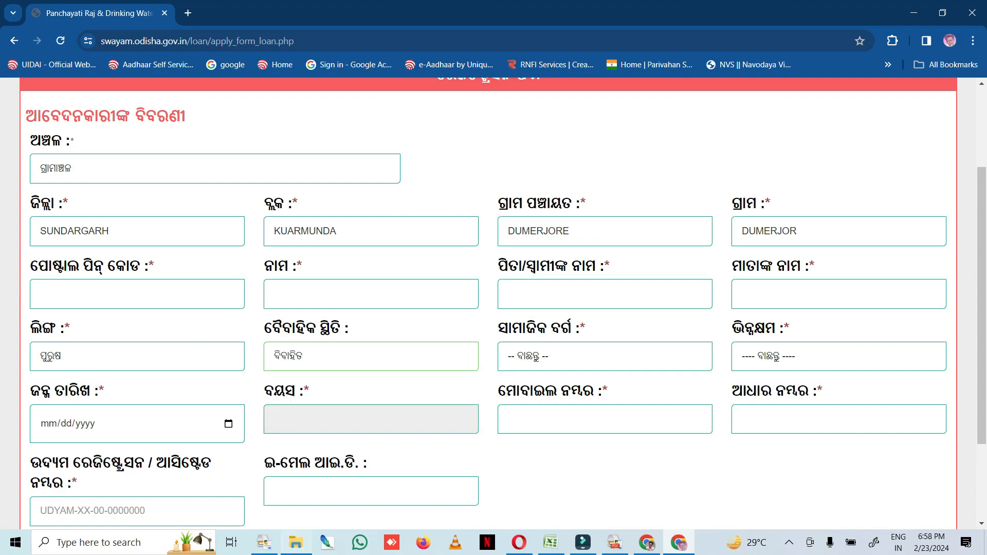
{"action": "left_click", "coordinate": [604, 356]}
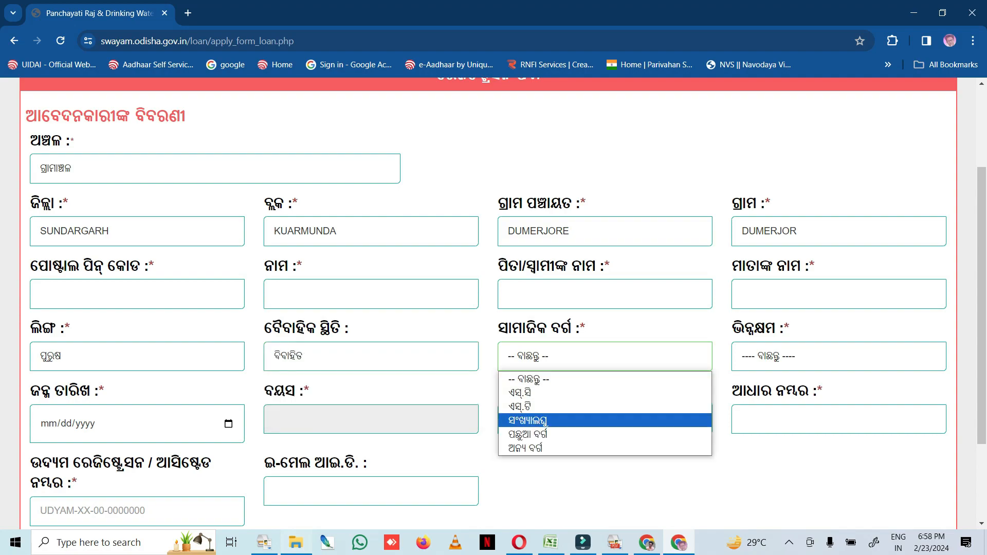
{"action": "left_click", "coordinate": [545, 435]}
{"action": "left_click", "coordinate": [838, 356]}
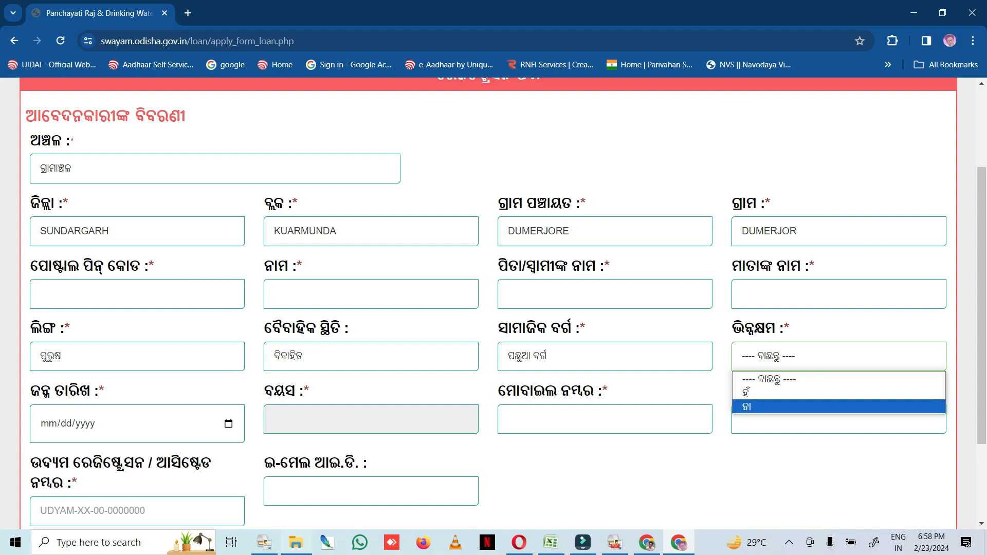
{"action": "left_click", "coordinate": [839, 407]}
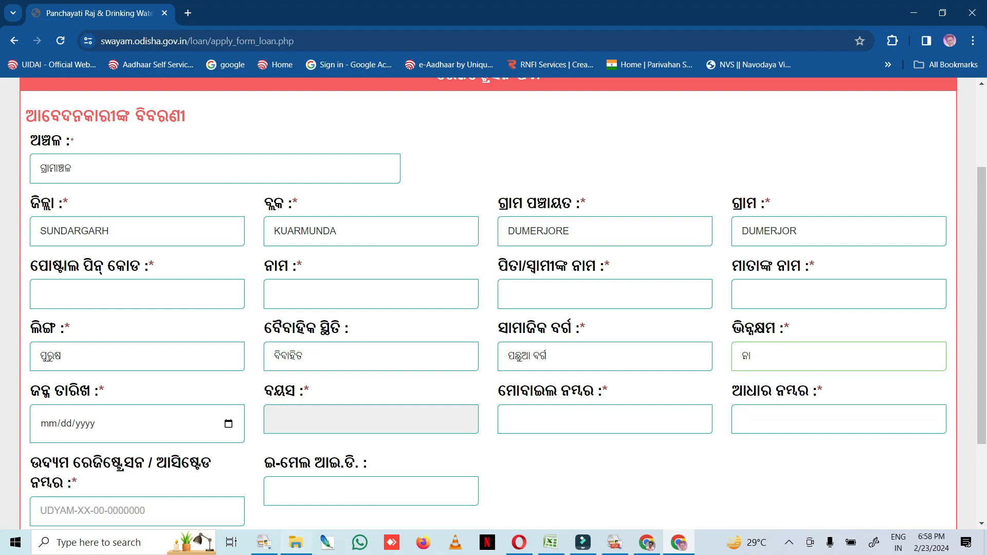
{"action": "scroll", "coordinate": [494, 303], "scroll_direction": "down", "scroll_amount": 1}
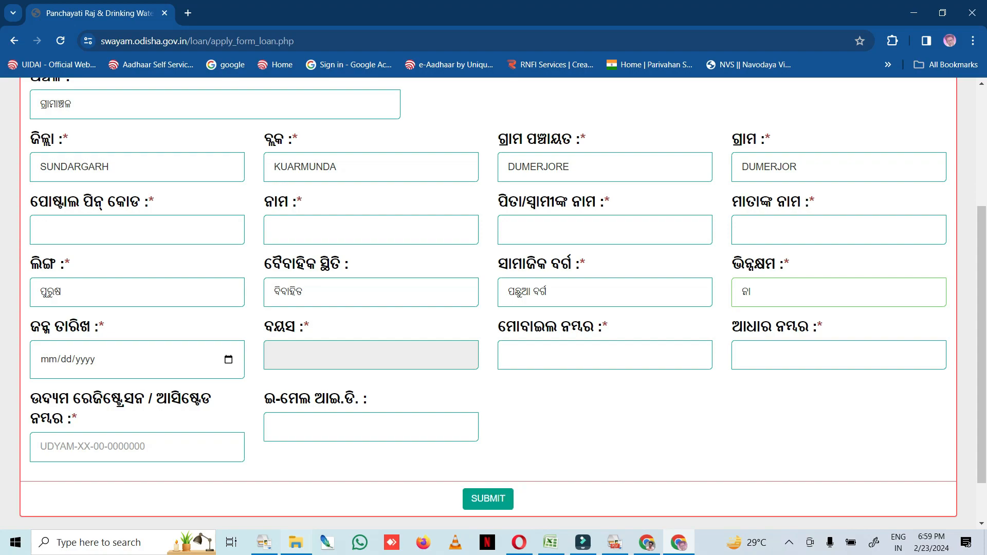
Look over the registration form, then return to the SWAYAM portal home page.
{"action": "scroll", "coordinate": [488, 303], "scroll_direction": "up", "scroll_amount": 3}
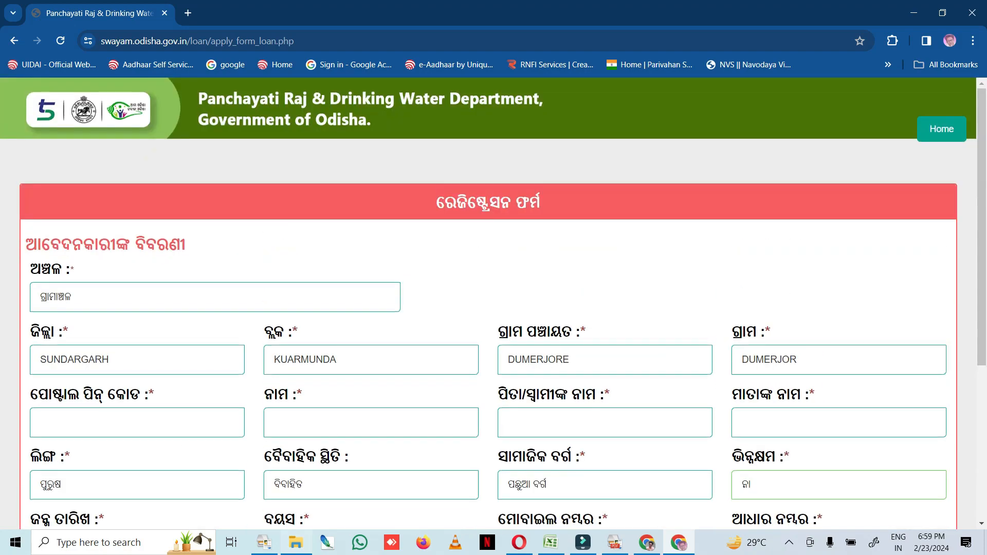
{"action": "scroll", "coordinate": [489, 442], "scroll_direction": "down", "scroll_amount": 5}
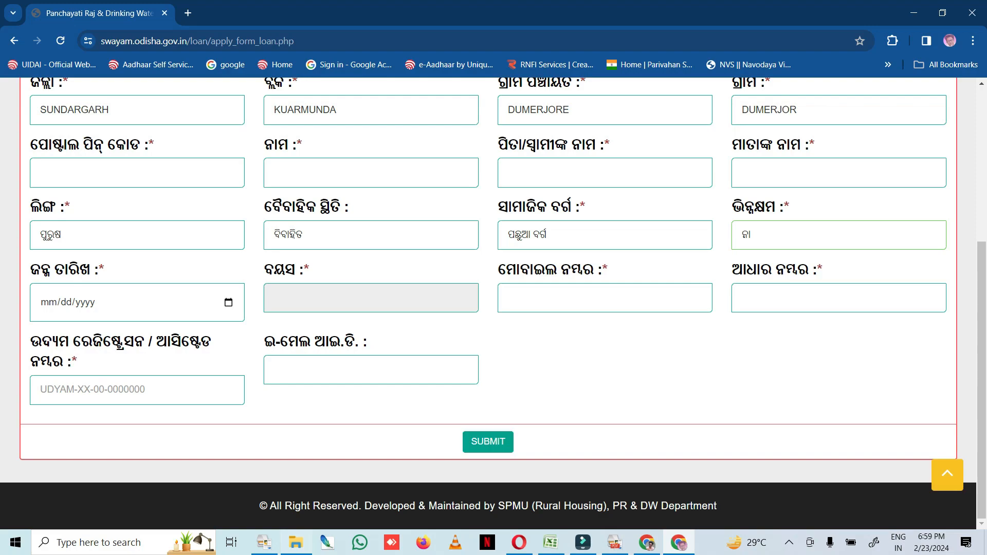
{"action": "scroll", "coordinate": [489, 303], "scroll_direction": "up", "scroll_amount": 2}
{"action": "scroll", "coordinate": [489, 303], "scroll_direction": "down", "scroll_amount": 1}
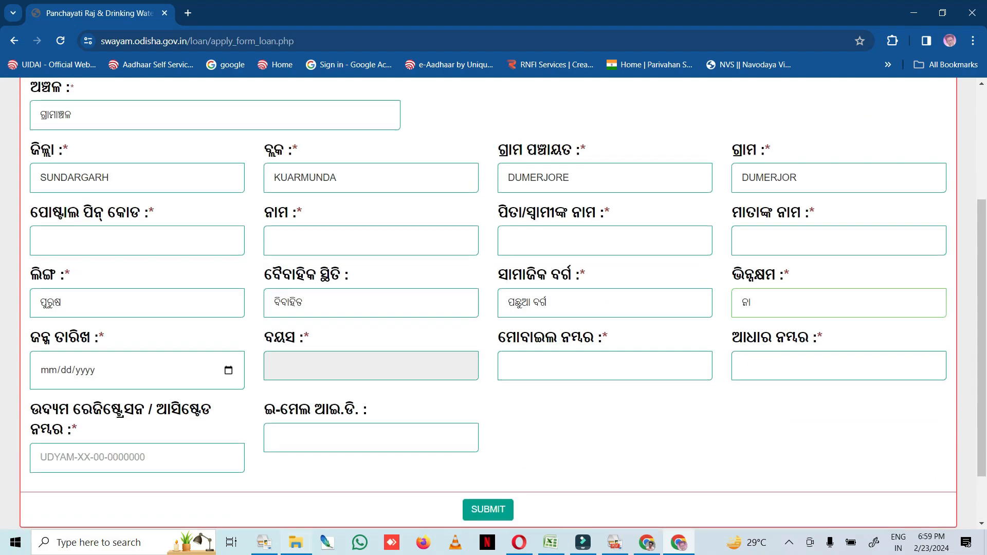
{"action": "scroll", "coordinate": [489, 303], "scroll_direction": "up", "scroll_amount": 3}
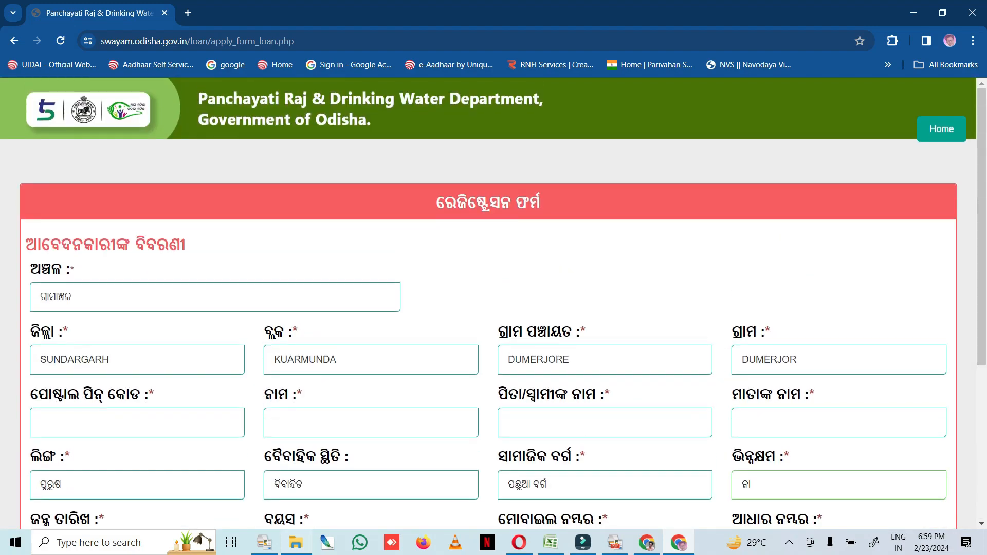
{"action": "left_click", "coordinate": [942, 129]}
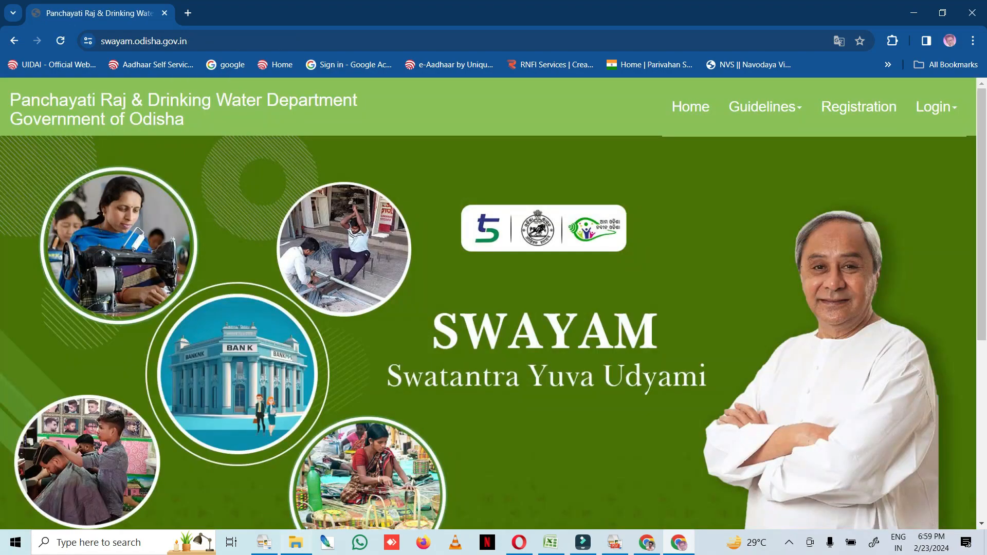
Log in through Login > Applicant with the applicant's Aadhaar/mobile number to request an SMS code.
{"action": "left_click", "coordinate": [935, 107]}
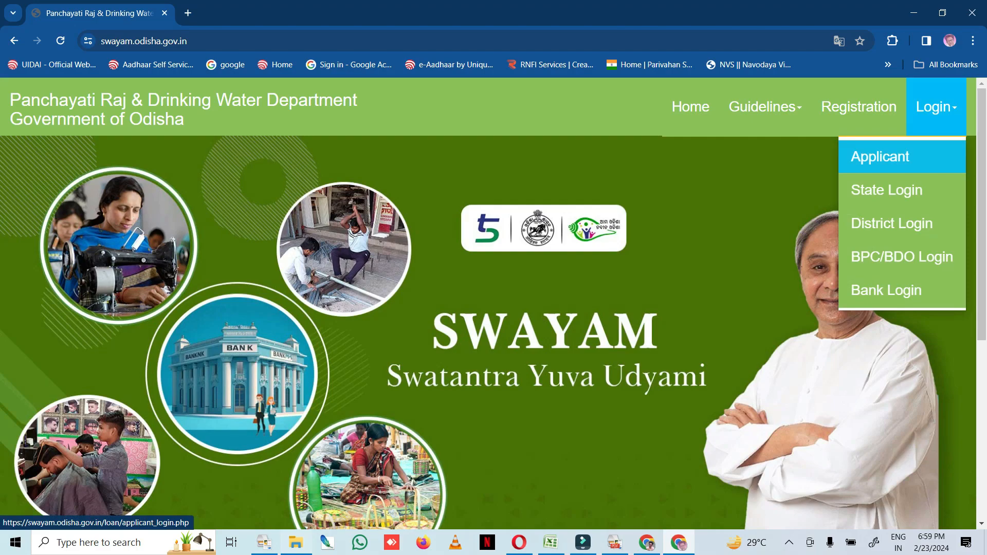
{"action": "left_click", "coordinate": [880, 156]}
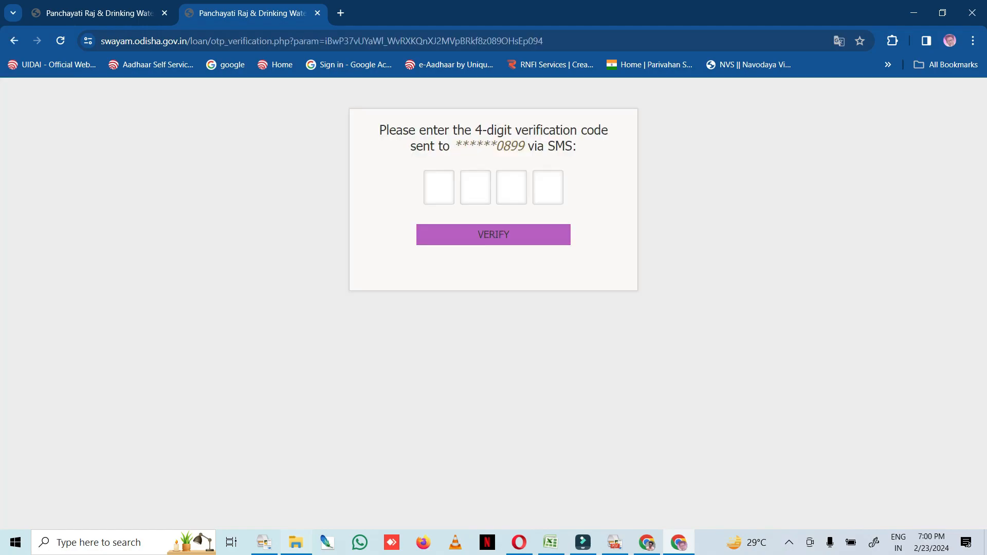
{"action": "left_click", "coordinate": [438, 188]}
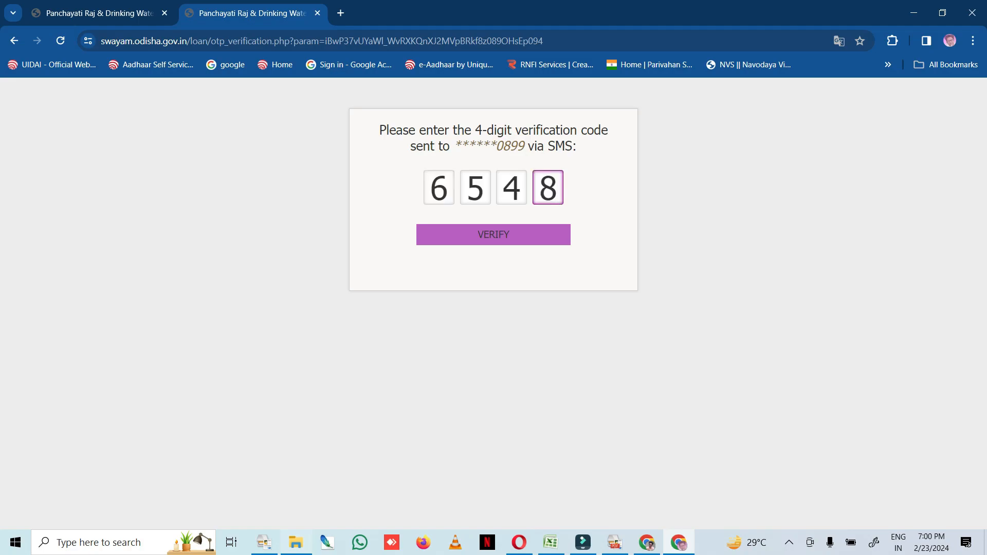
Enter the 4-digit SMS verification code and submit it.
{"action": "key", "text": "Return"}
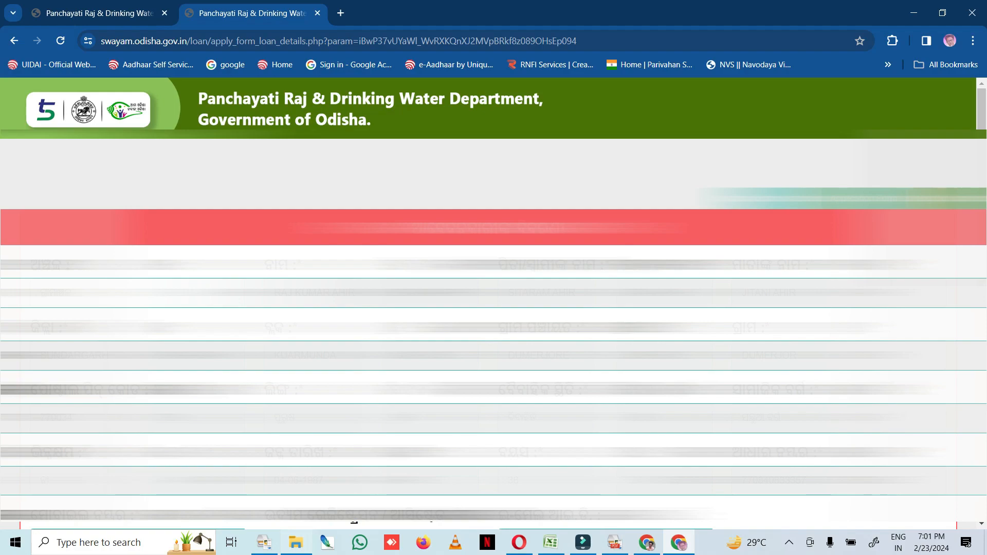
Set the business establishment type to ନୂତନ (new).
{"action": "scroll", "coordinate": [489, 308], "scroll_direction": "down", "scroll_amount": 5}
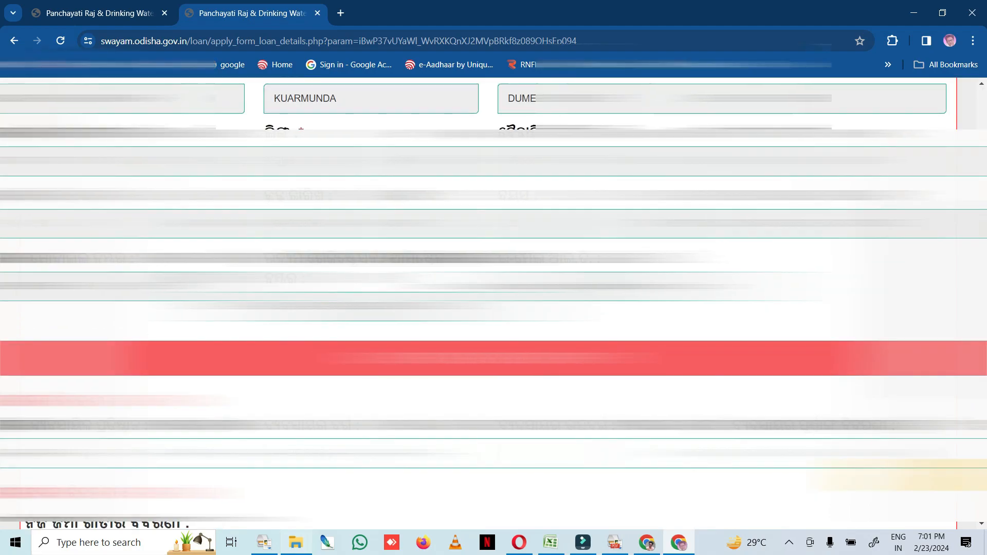
{"action": "scroll", "coordinate": [494, 303], "scroll_direction": "down", "scroll_amount": 1}
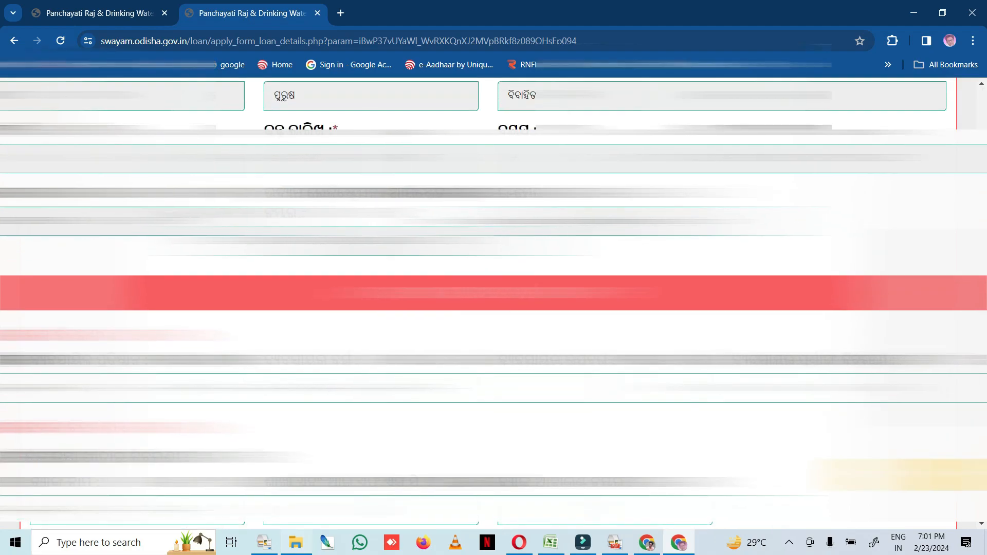
{"action": "scroll", "coordinate": [494, 303], "scroll_direction": "down", "scroll_amount": 2}
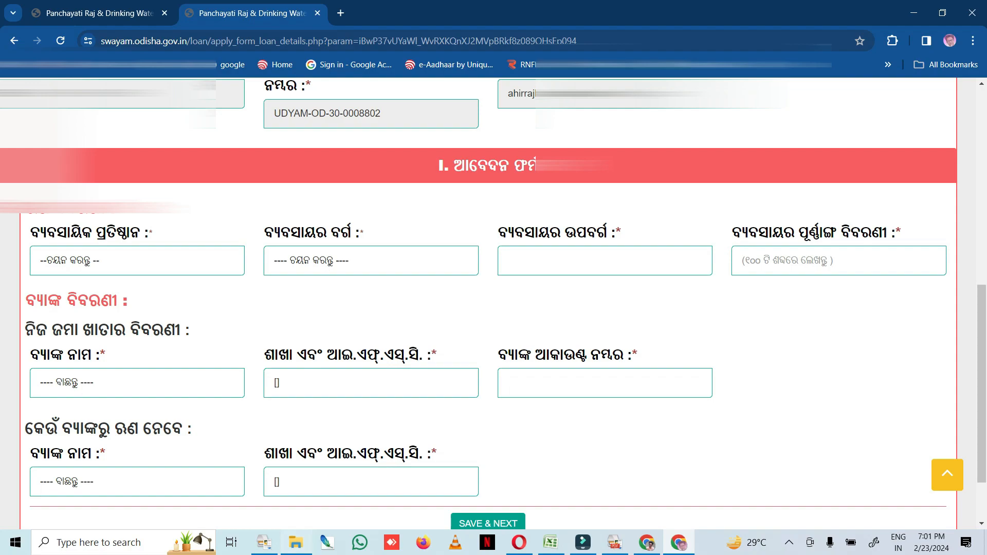
{"action": "left_click", "coordinate": [137, 260]}
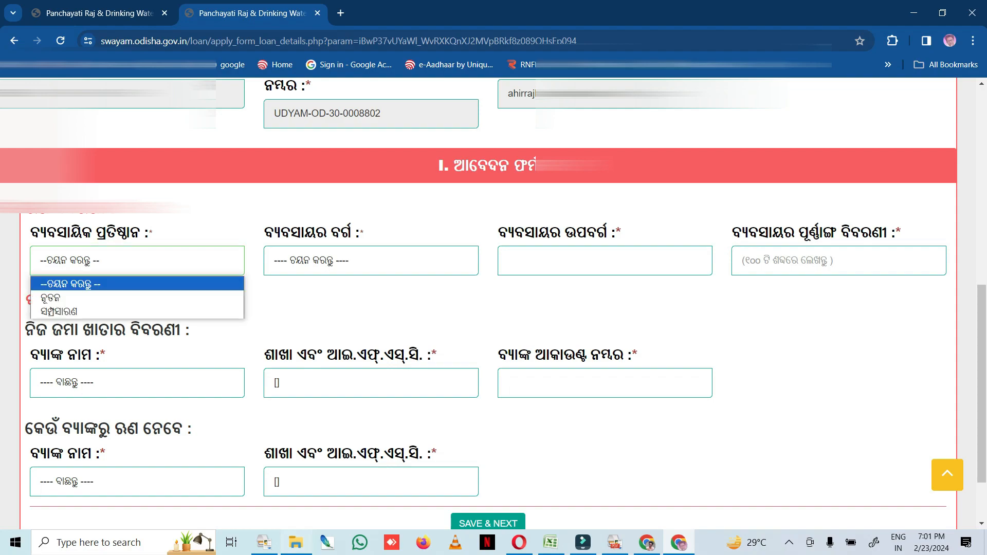
{"action": "left_click", "coordinate": [137, 298]}
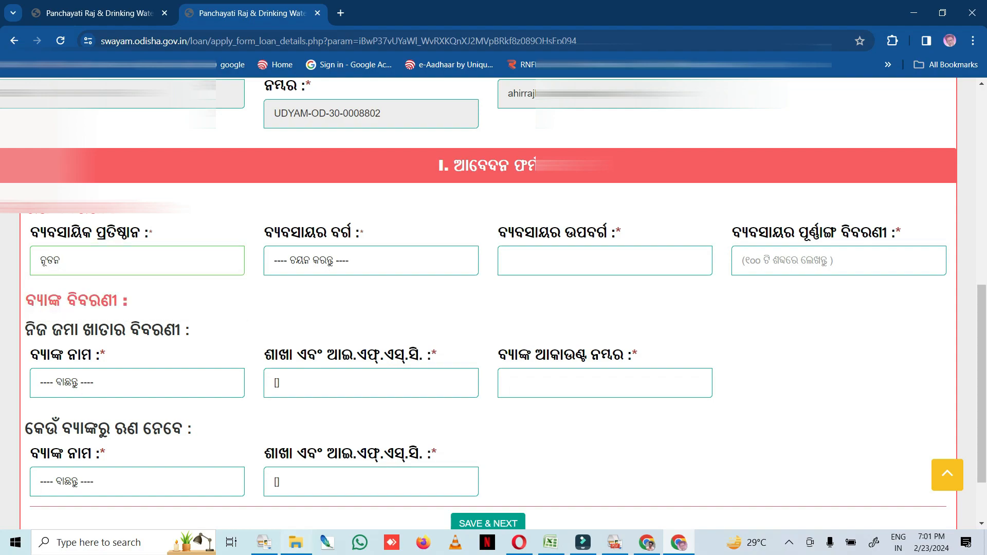
{"action": "left_click", "coordinate": [137, 261]}
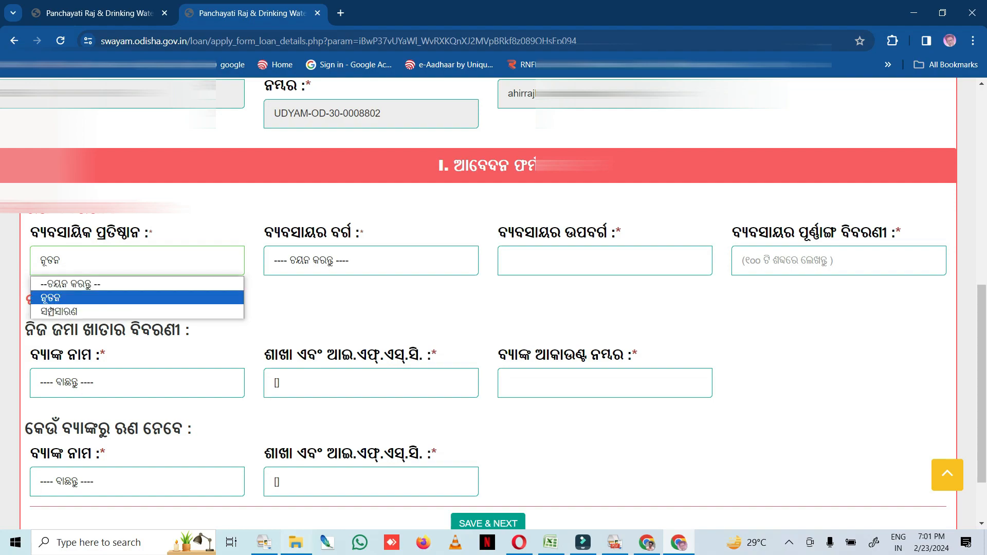
{"action": "left_click", "coordinate": [136, 298]}
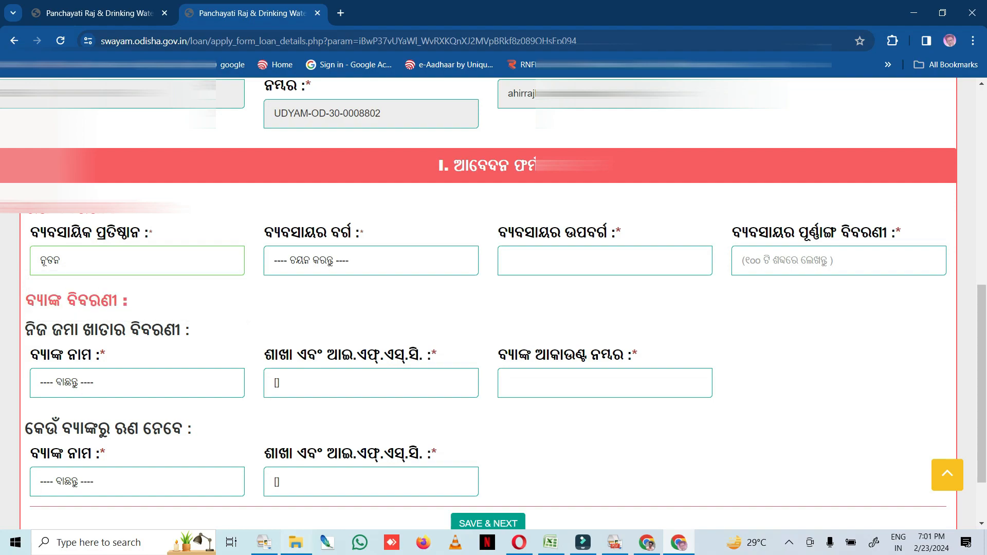
Browse the business category list, tentatively selecting Small Business, and look through the sub-categories.
{"action": "left_click", "coordinate": [370, 261]}
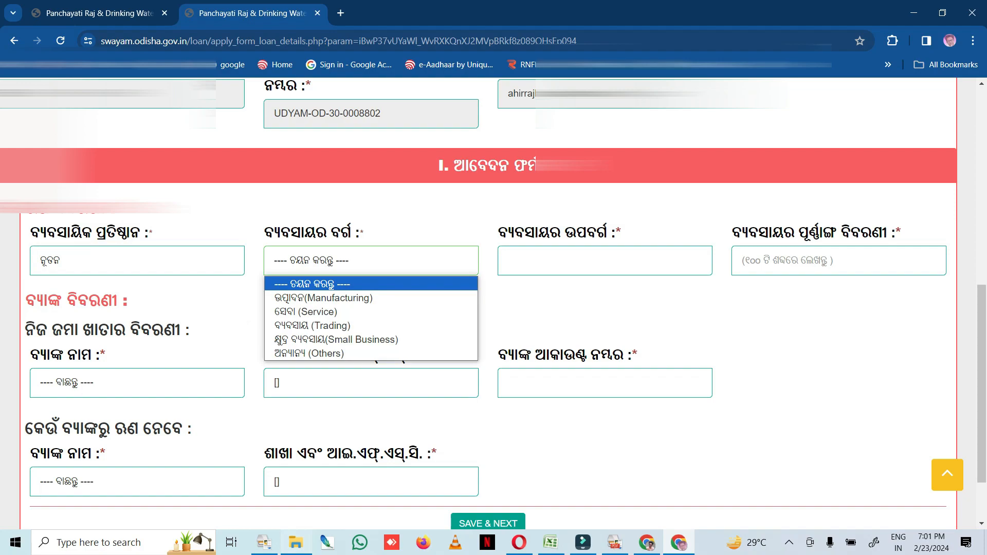
{"action": "key", "text": "Down"}
{"action": "key", "text": "Down"}
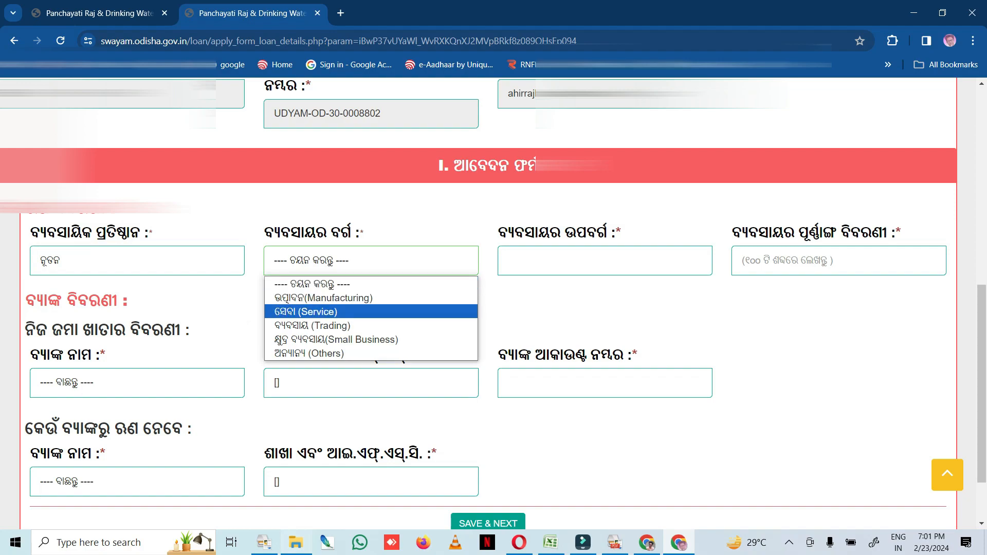
{"action": "key", "text": "Down"}
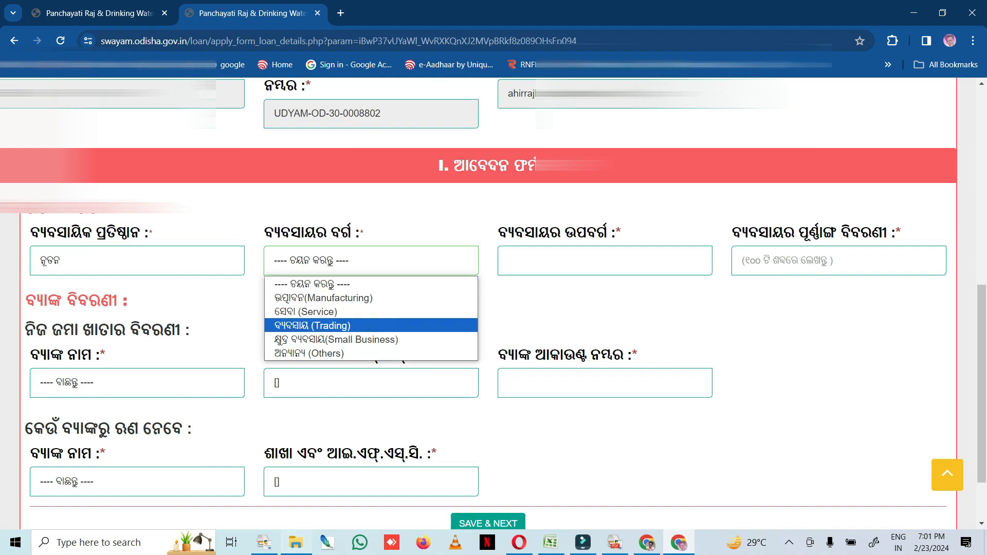
{"action": "key", "text": "Down"}
{"action": "key", "text": "Down"}
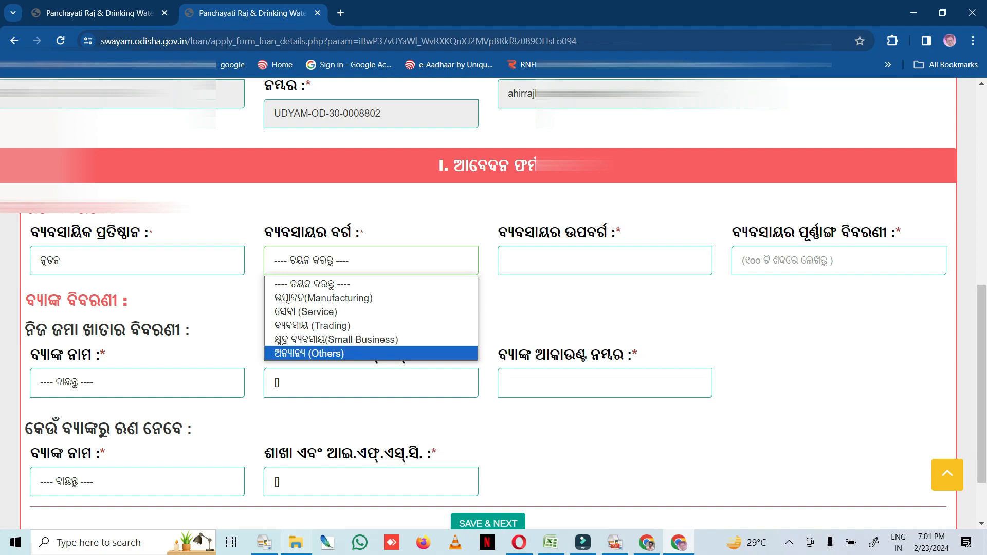
{"action": "key", "text": "Up"}
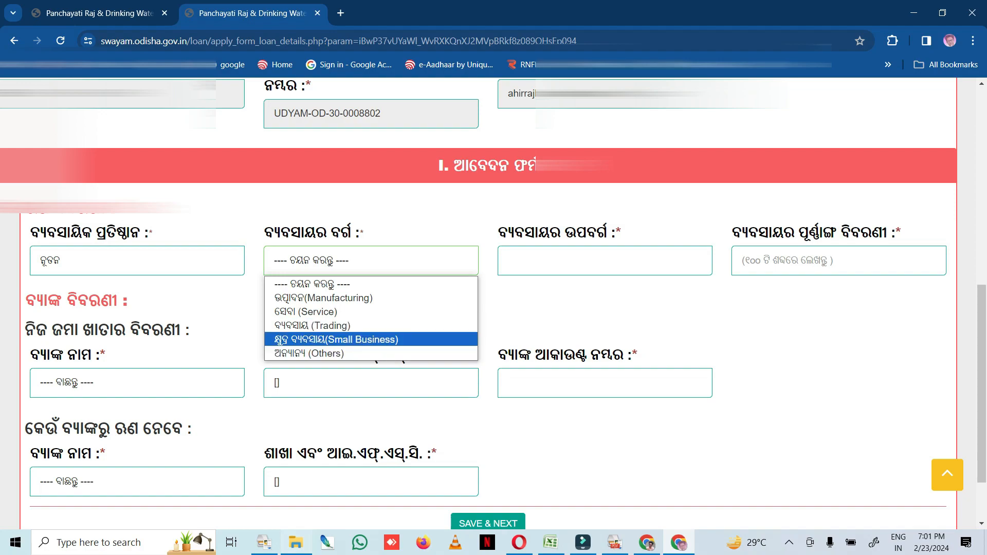
{"action": "key", "text": "Return"}
{"action": "left_click", "coordinate": [604, 261]}
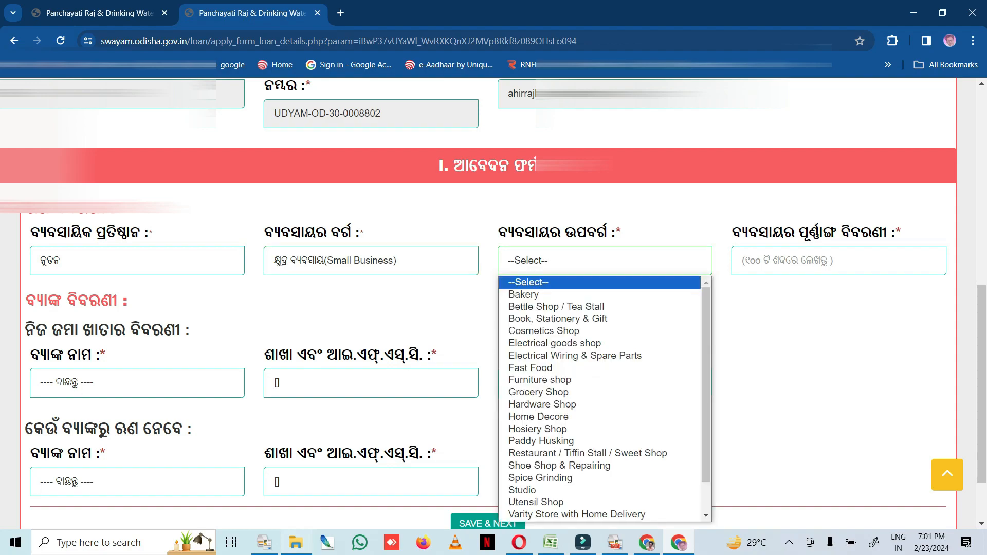
{"action": "key", "text": "Down"}
{"action": "key", "text": "Down"}
{"action": "key", "text": "Down"}
{"action": "key", "text": "Down"}
{"action": "key", "text": "Down"}
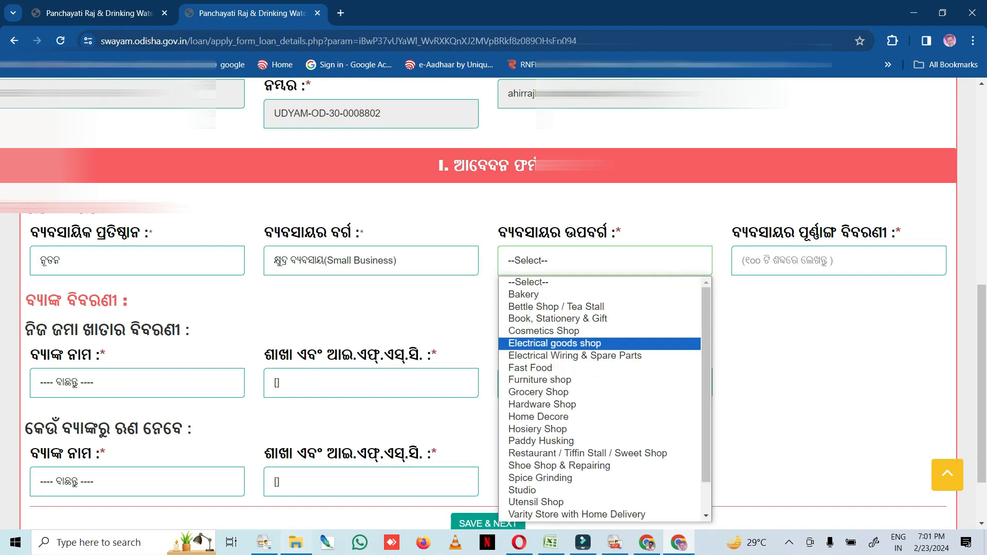
{"action": "scroll", "coordinate": [604, 398], "scroll_direction": "down", "scroll_amount": 1}
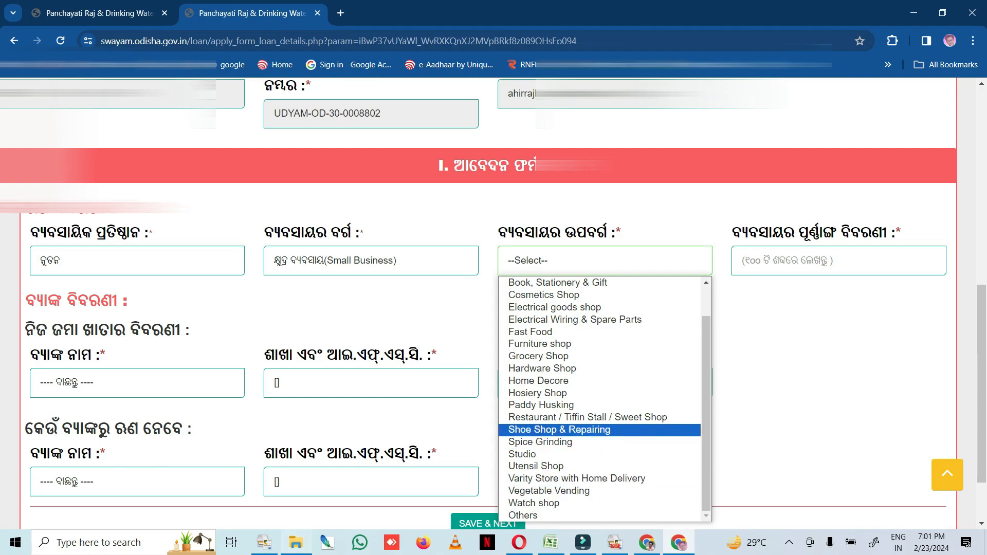
Set the business category to Service (ସେବା) and the sub-category to Xerox & Lamination.
{"action": "left_click", "coordinate": [371, 260]}
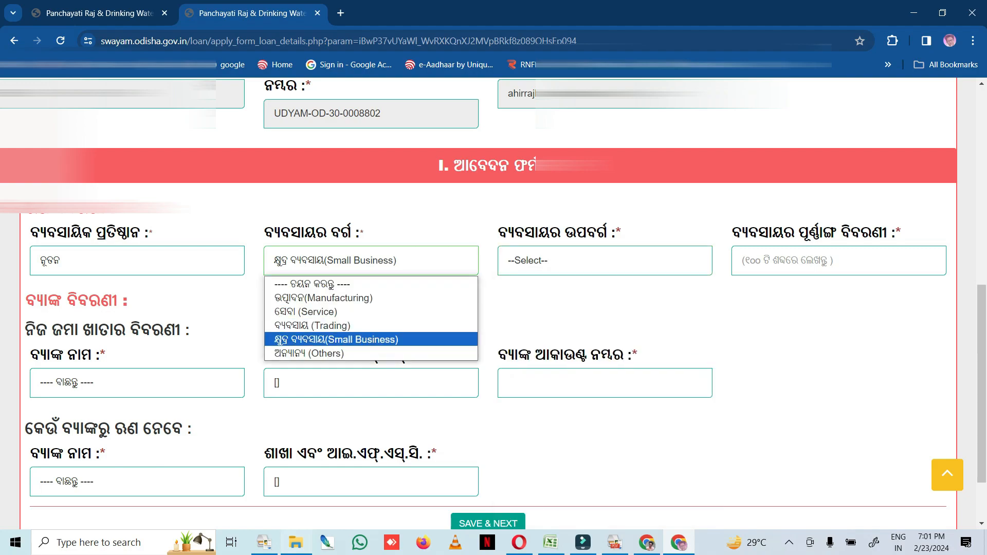
{"action": "key", "text": "Return"}
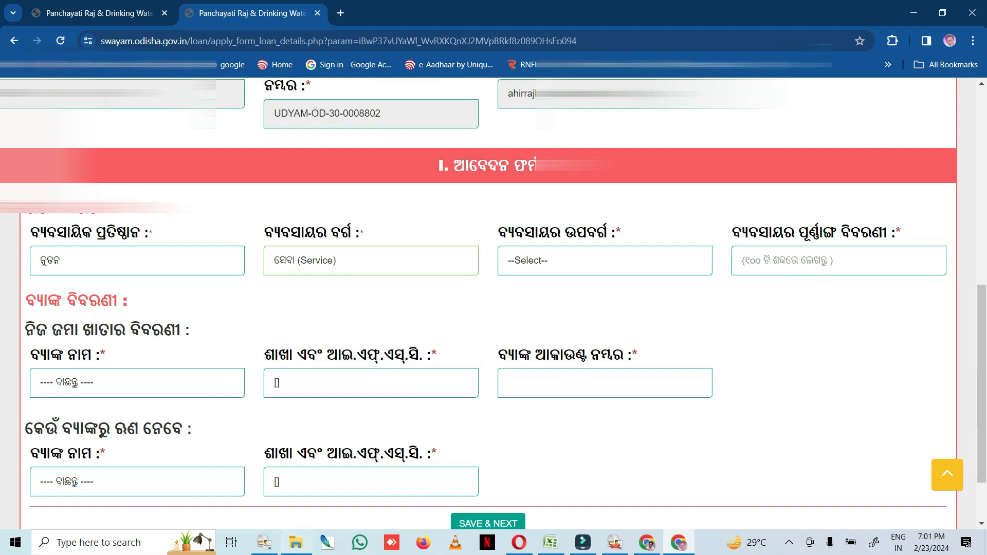
{"action": "left_click", "coordinate": [604, 260]}
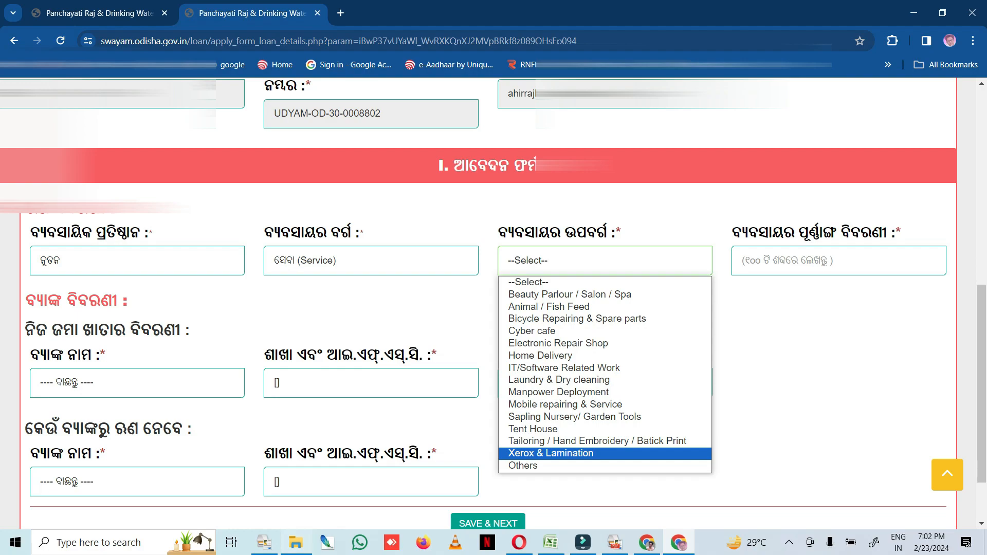
{"action": "key", "text": "Return"}
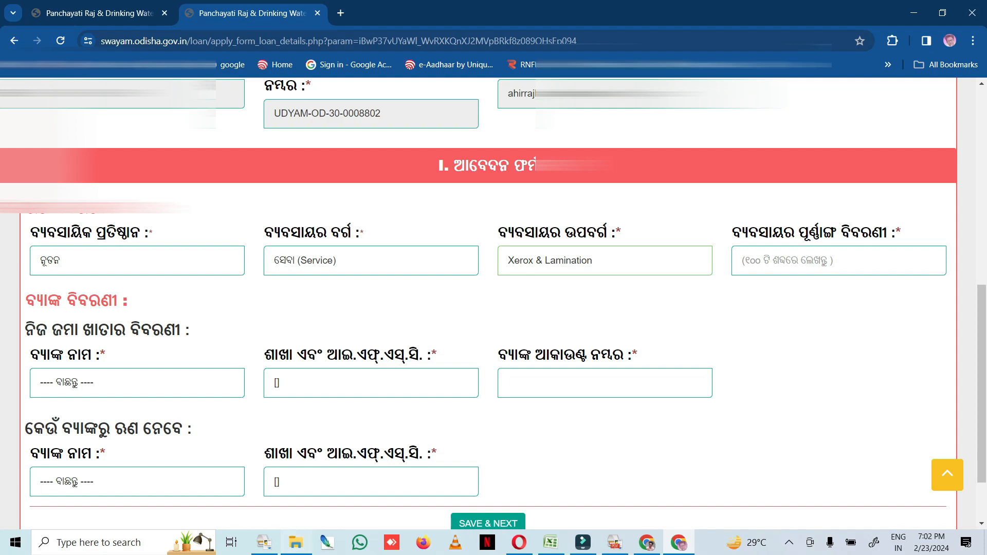
{"action": "left_click", "coordinate": [838, 261]}
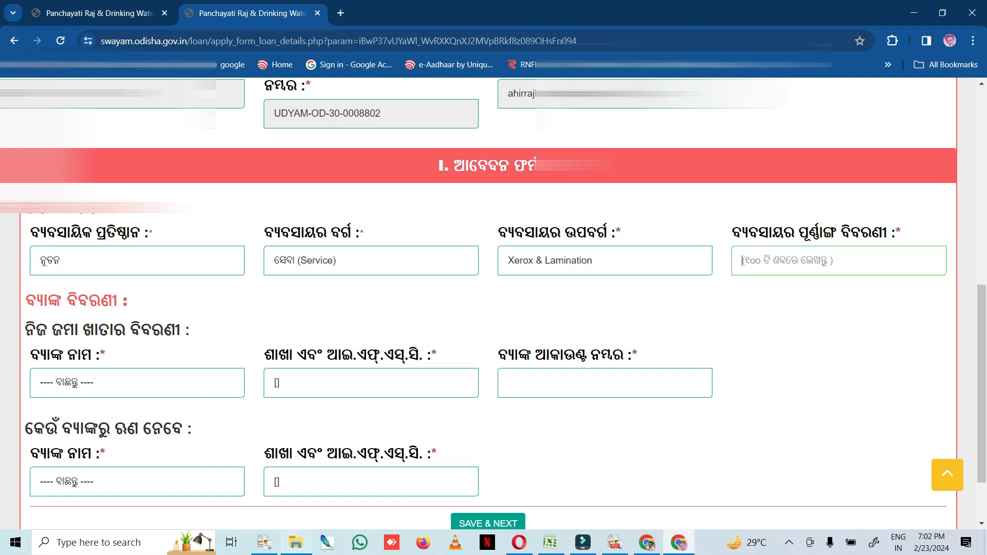
Describe the business as 'Xerox , photo' and set the savings bank to STATE BANK OF INDIA, DUMERJORE branch.
{"action": "type", "text": "Xerox"}
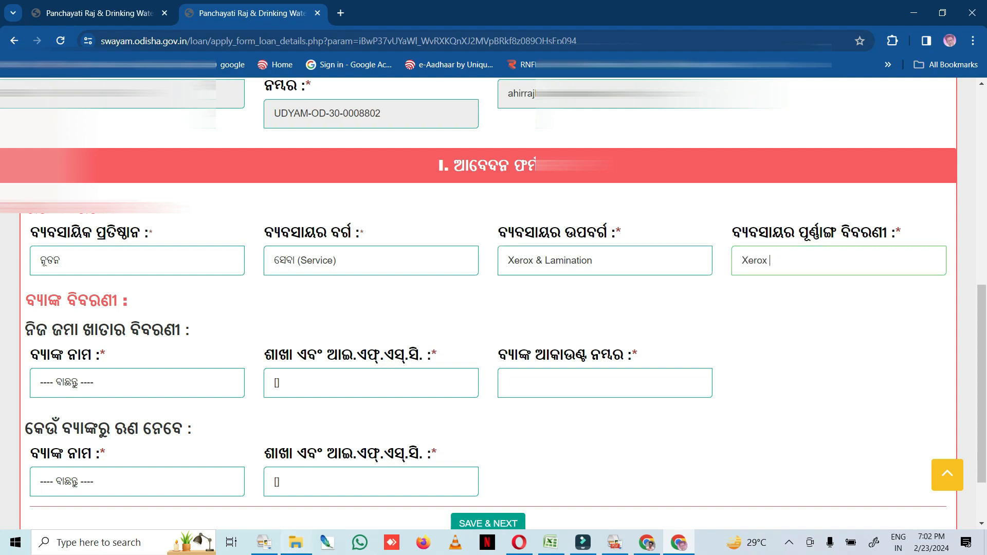
{"action": "type", "text": " , photo"}
{"action": "scroll", "coordinate": [493, 304], "scroll_direction": "down", "scroll_amount": 2}
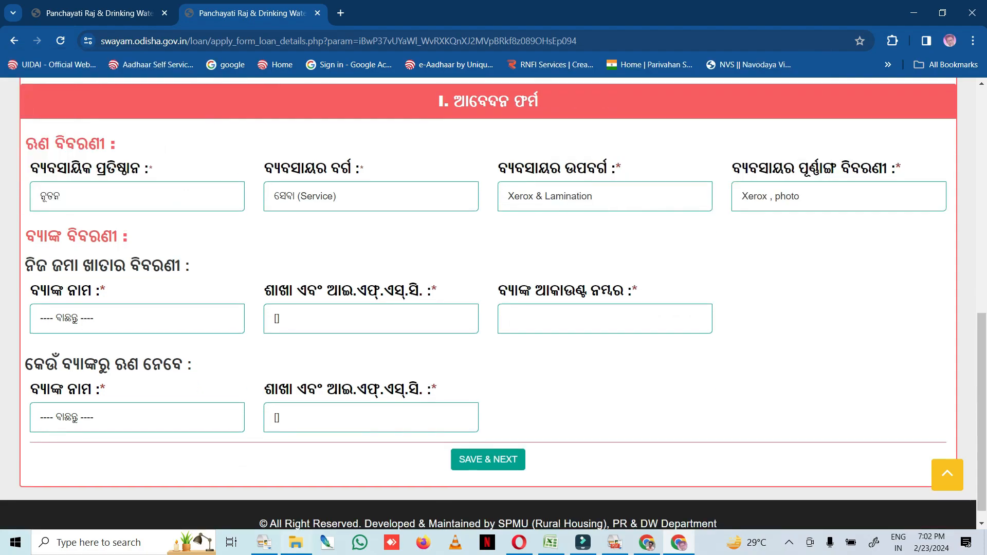
{"action": "left_click", "coordinate": [137, 319]}
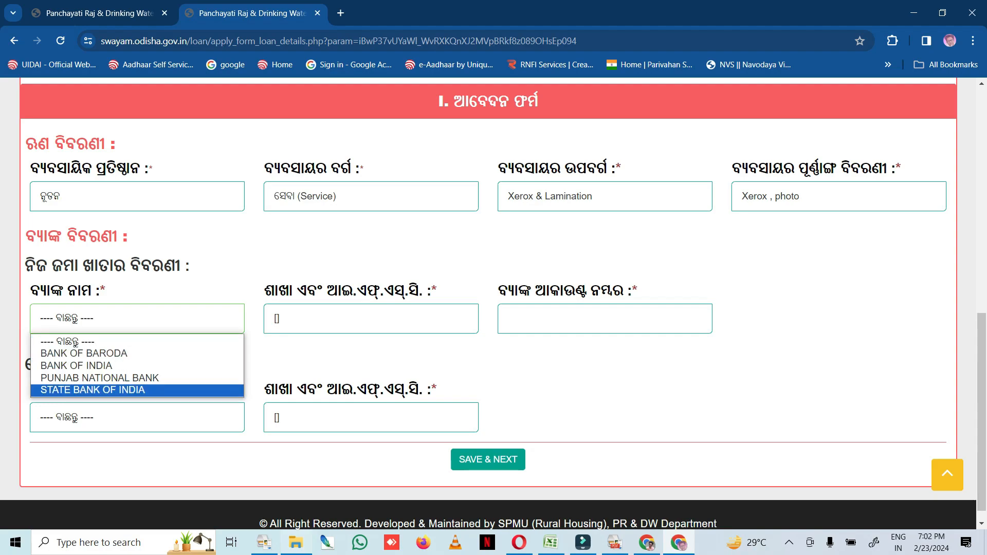
{"action": "left_click", "coordinate": [103, 391]}
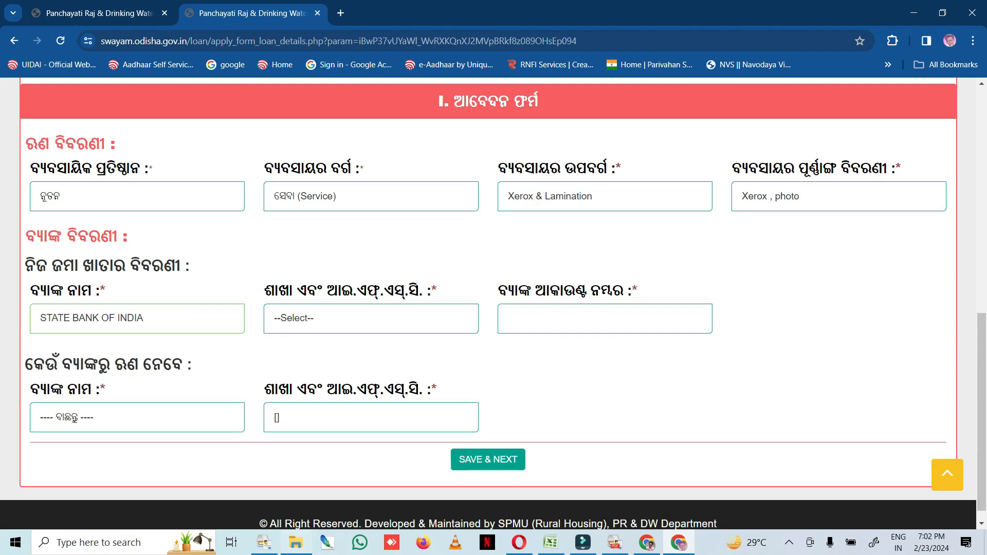
{"action": "left_click", "coordinate": [370, 318]}
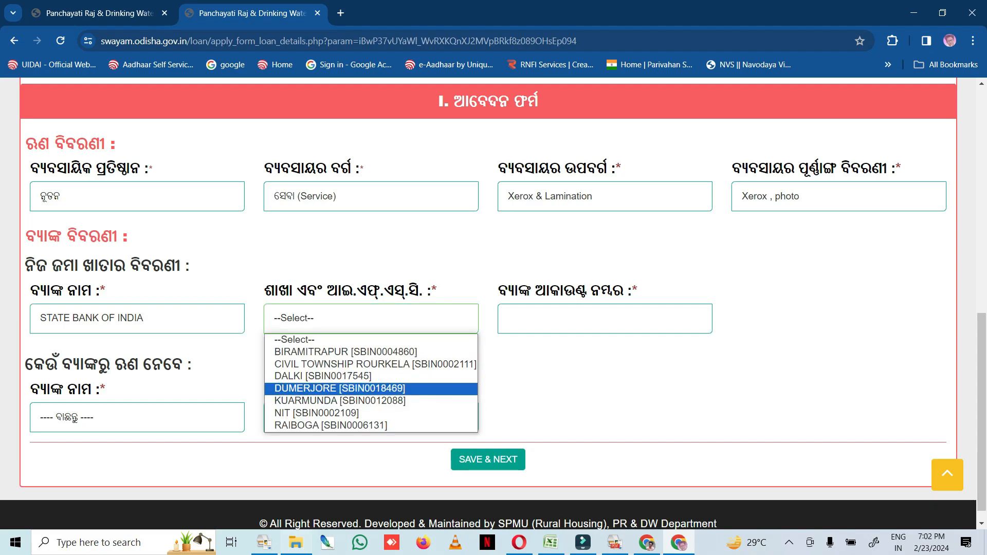
{"action": "left_click", "coordinate": [340, 388]}
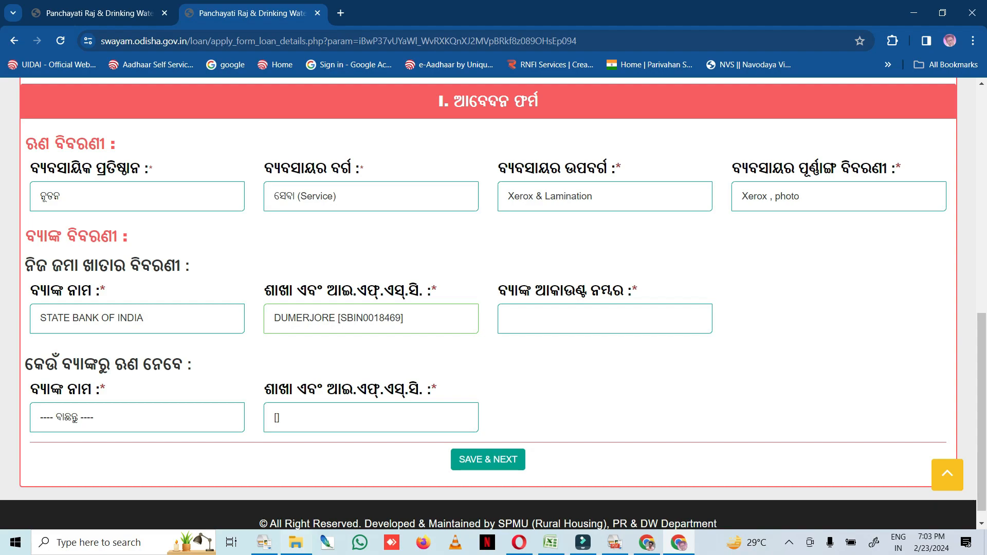
Set the loan bank to STATE BANK OF INDIA with the DUMERJORE [SBIN0018469] branch.
{"action": "left_click", "coordinate": [136, 417]}
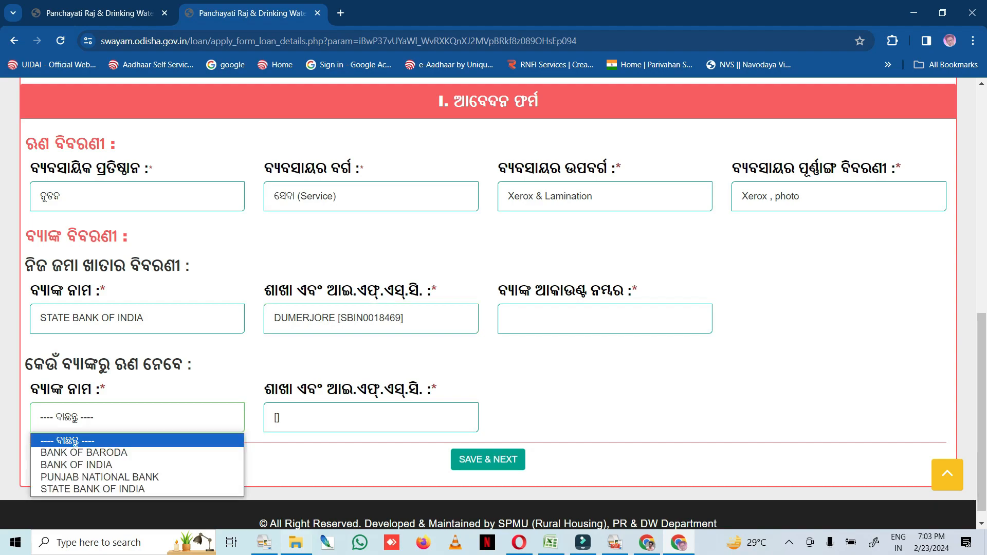
{"action": "key", "text": "Return"}
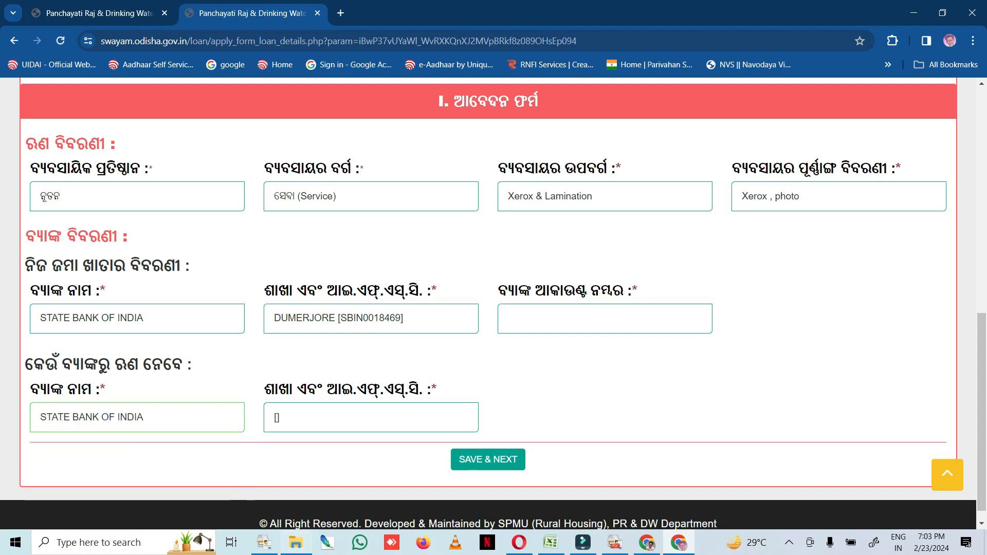
{"action": "left_click", "coordinate": [370, 418]}
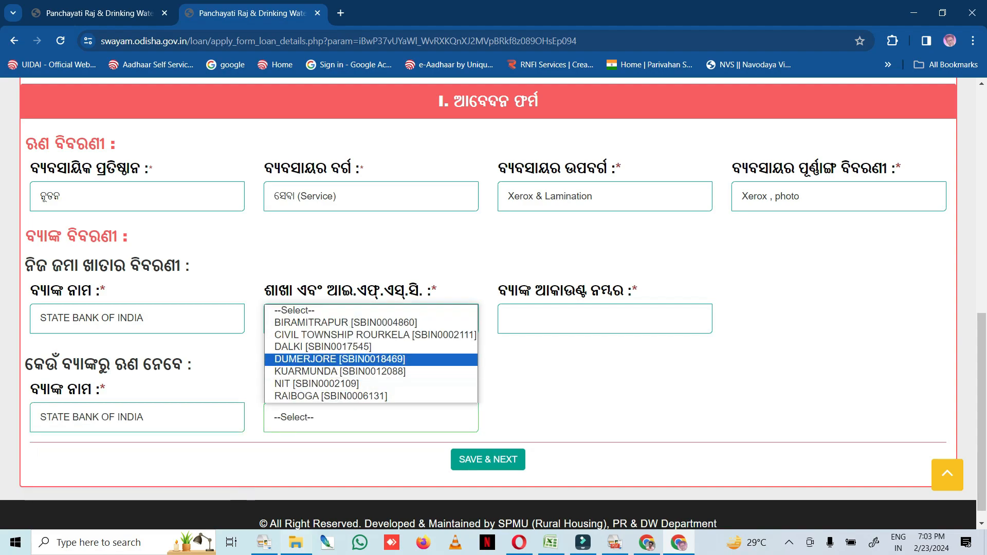
{"action": "left_click", "coordinate": [341, 361]}
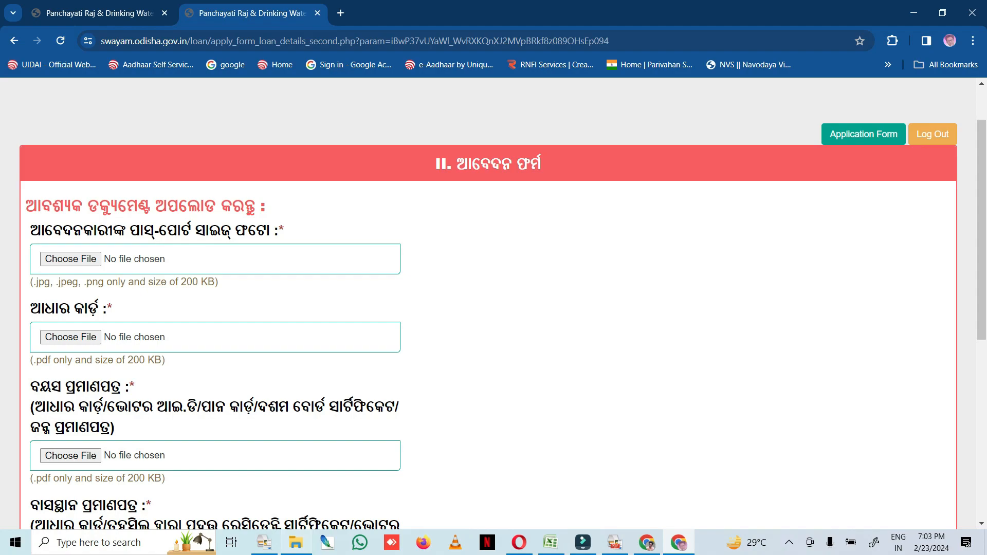
Scroll through the Part II document upload fields to find the passport photo upload.
{"action": "scroll", "coordinate": [489, 304], "scroll_direction": "down", "scroll_amount": 1}
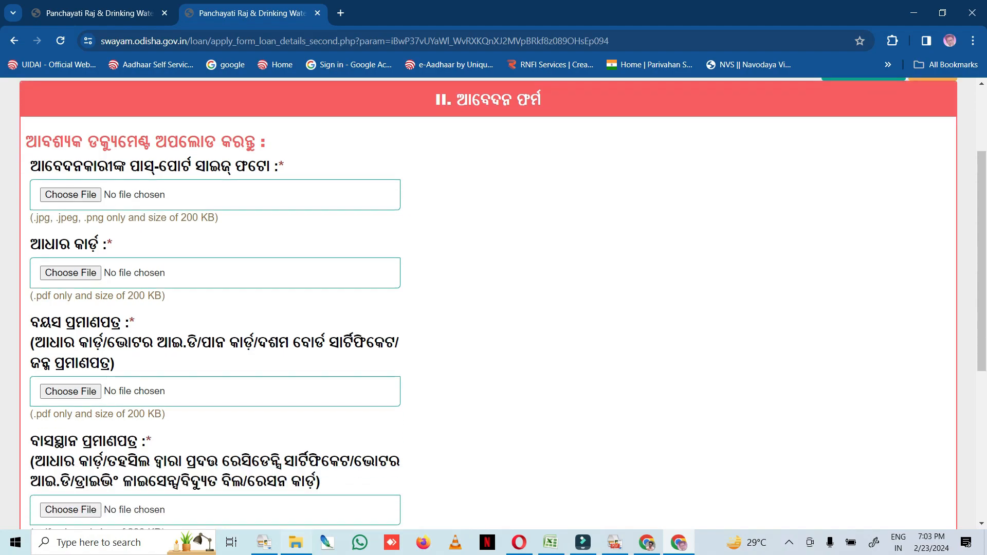
{"action": "scroll", "coordinate": [488, 303], "scroll_direction": "down", "scroll_amount": 1}
{"action": "scroll", "coordinate": [488, 303], "scroll_direction": "down", "scroll_amount": 1}
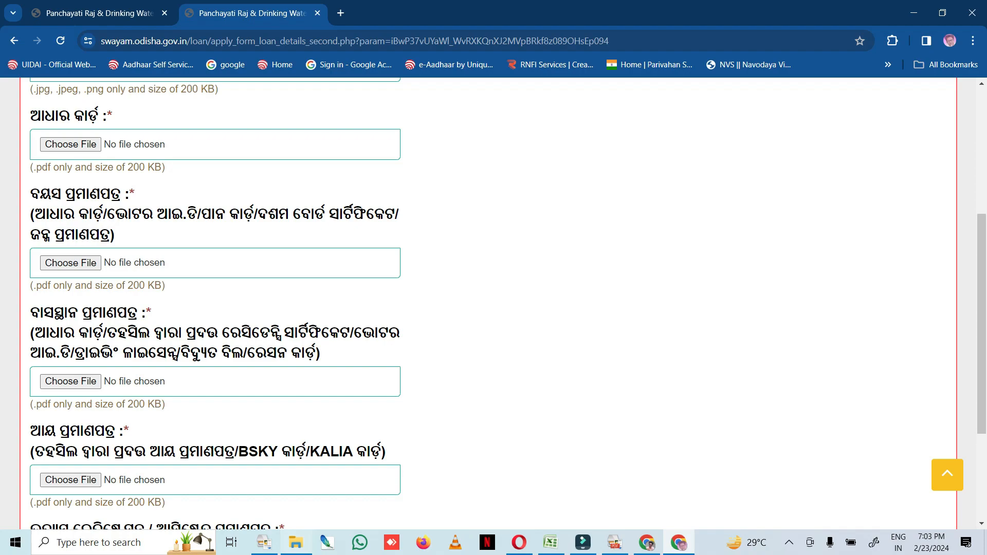
{"action": "scroll", "coordinate": [488, 304], "scroll_direction": "down", "scroll_amount": 1}
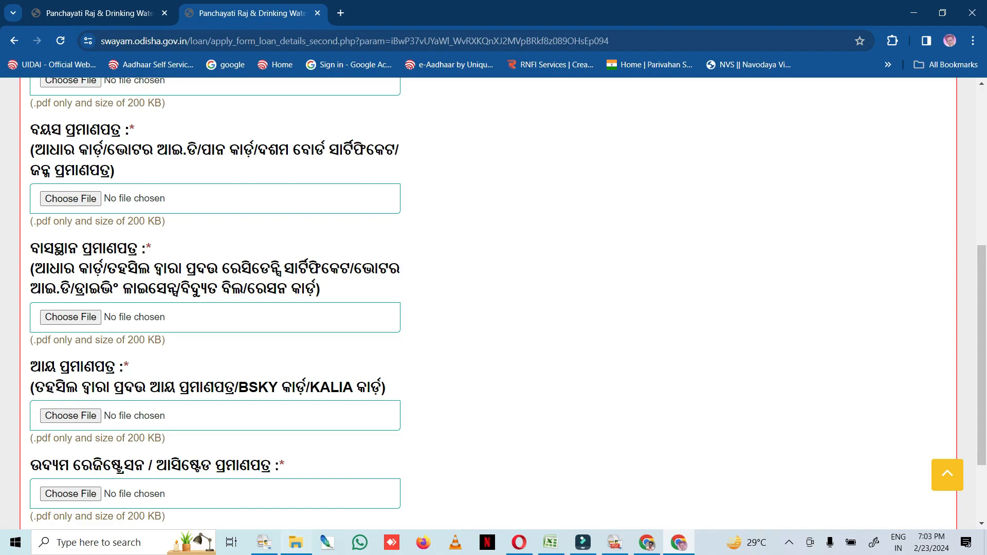
{"action": "scroll", "coordinate": [72, 353], "scroll_direction": "down", "scroll_amount": 1}
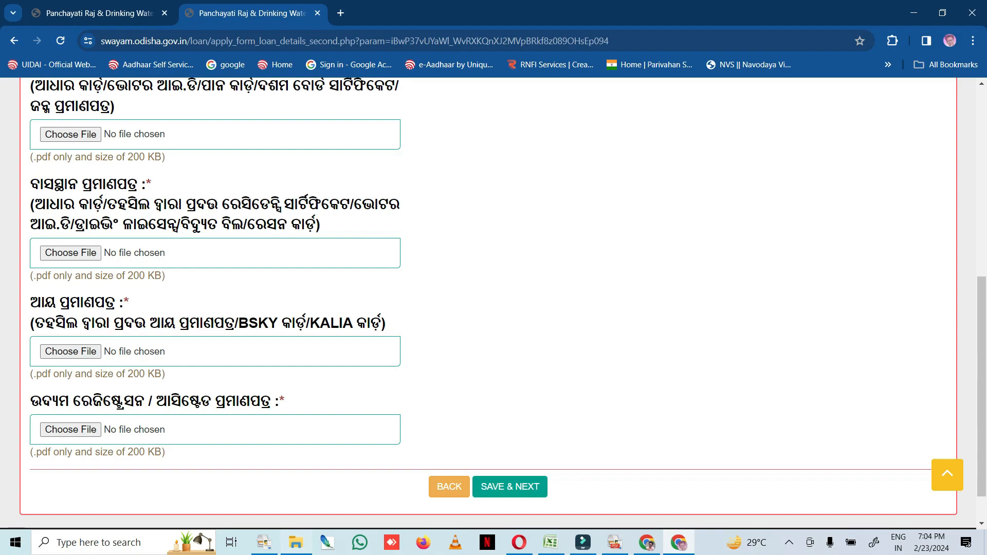
{"action": "scroll", "coordinate": [493, 298], "scroll_direction": "down", "scroll_amount": 2}
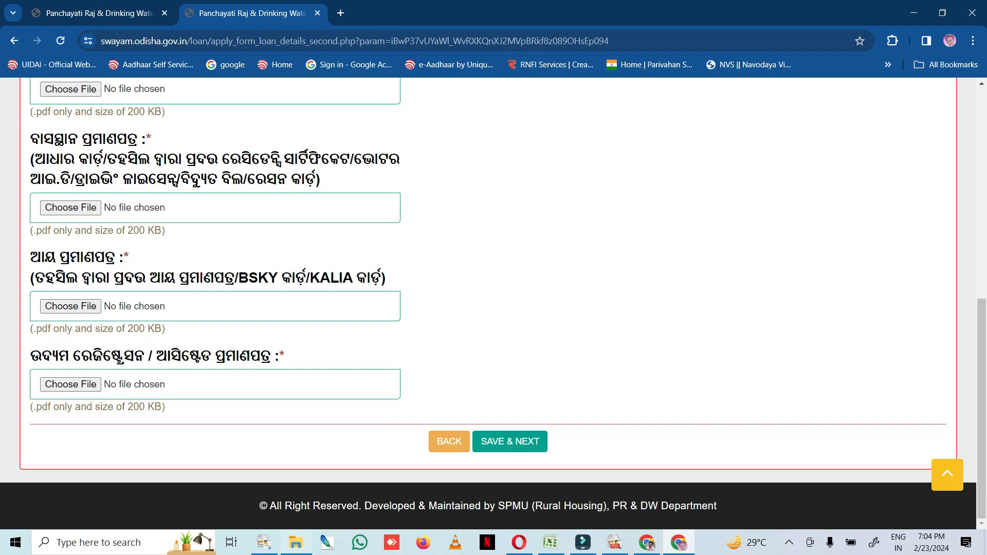
{"action": "scroll", "coordinate": [493, 303], "scroll_direction": "up", "scroll_amount": 4}
{"action": "scroll", "coordinate": [493, 304], "scroll_direction": "down", "scroll_amount": 4}
{"action": "scroll", "coordinate": [493, 303], "scroll_direction": "up", "scroll_amount": 4}
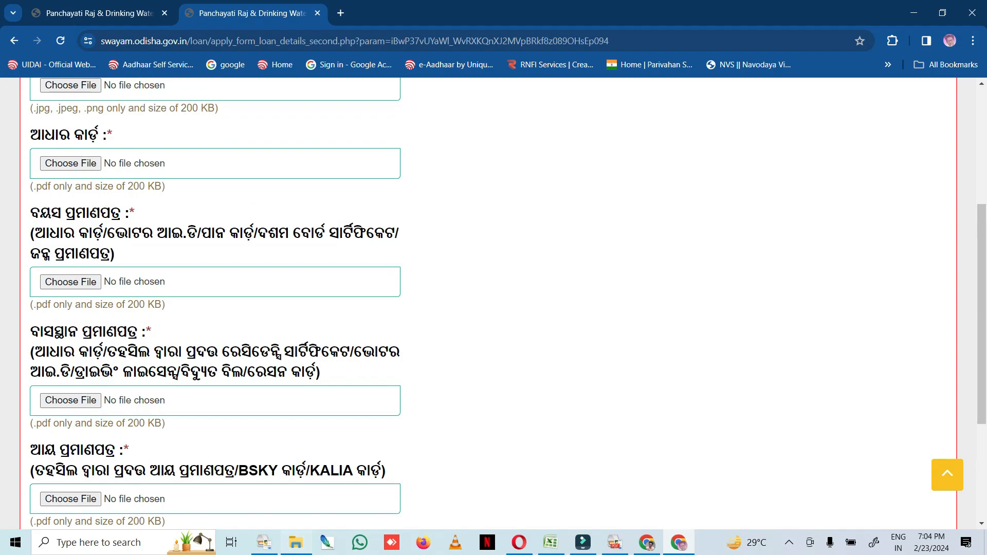
{"action": "scroll", "coordinate": [493, 303], "scroll_direction": "up", "scroll_amount": 5}
{"action": "scroll", "coordinate": [493, 303], "scroll_direction": "down", "scroll_amount": 8}
{"action": "scroll", "coordinate": [494, 303], "scroll_direction": "up", "scroll_amount": 5}
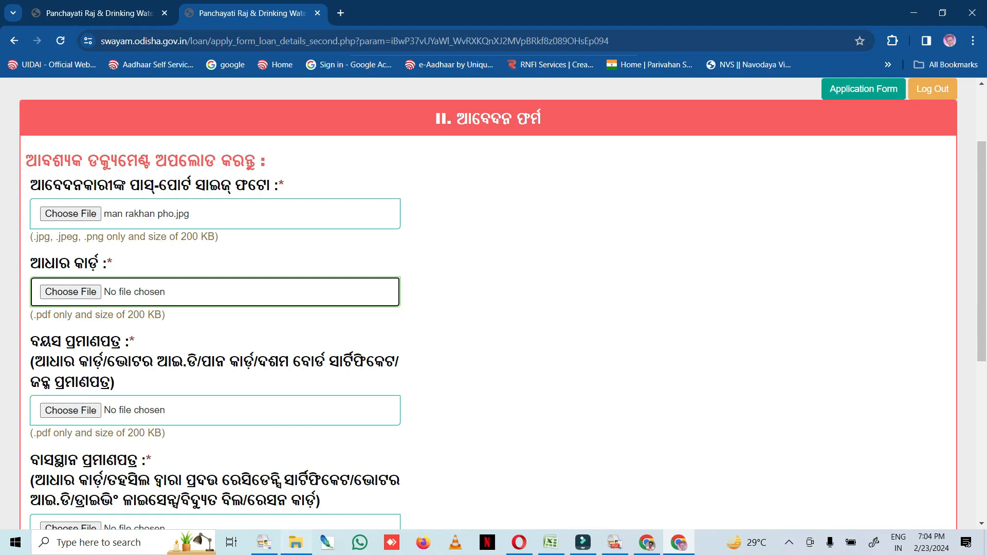
{"action": "scroll", "coordinate": [493, 303], "scroll_direction": "down", "scroll_amount": 6}
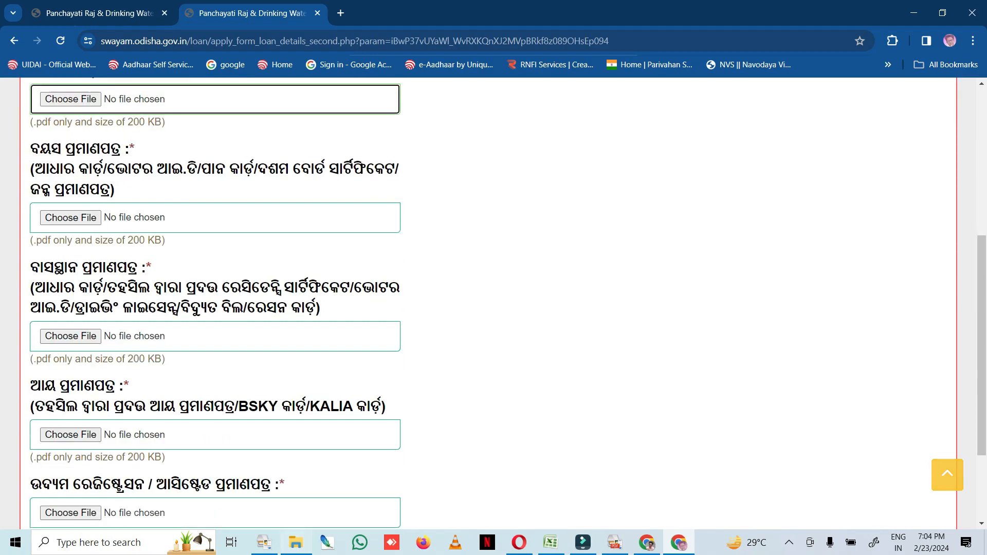
{"action": "scroll", "coordinate": [494, 304], "scroll_direction": "up", "scroll_amount": 2}
{"action": "scroll", "coordinate": [493, 303], "scroll_direction": "up", "scroll_amount": 5}
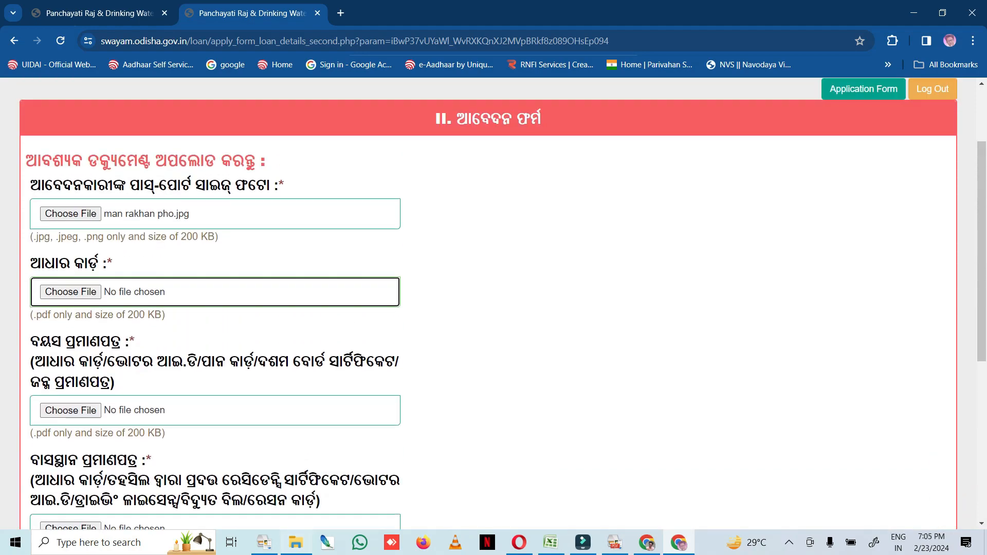
{"action": "scroll", "coordinate": [493, 303], "scroll_direction": "down", "scroll_amount": 3}
{"action": "scroll", "coordinate": [493, 304], "scroll_direction": "up", "scroll_amount": 3}
Search Google for 'reduce pdf size' in a new tab.
{"action": "left_click", "coordinate": [340, 12]}
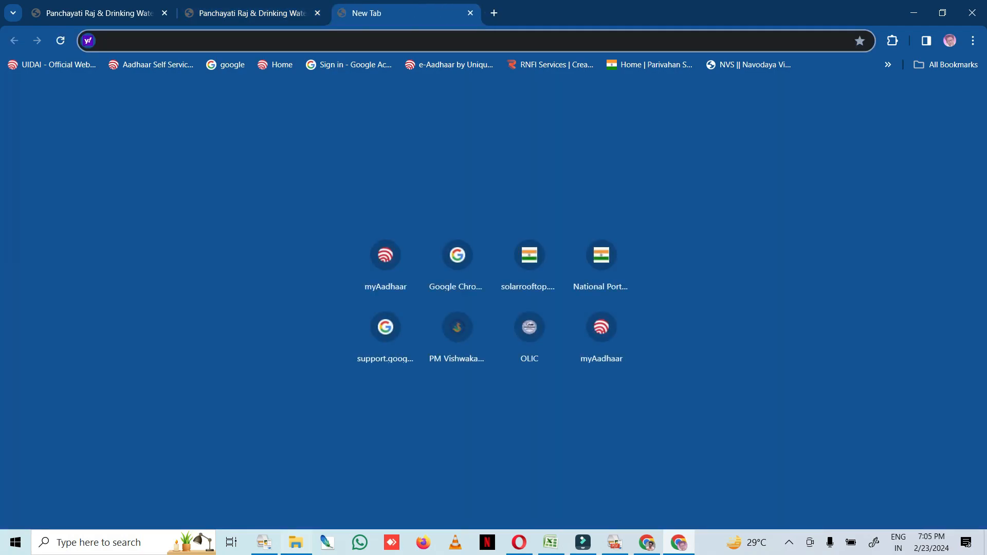
{"action": "left_click", "coordinate": [226, 64]}
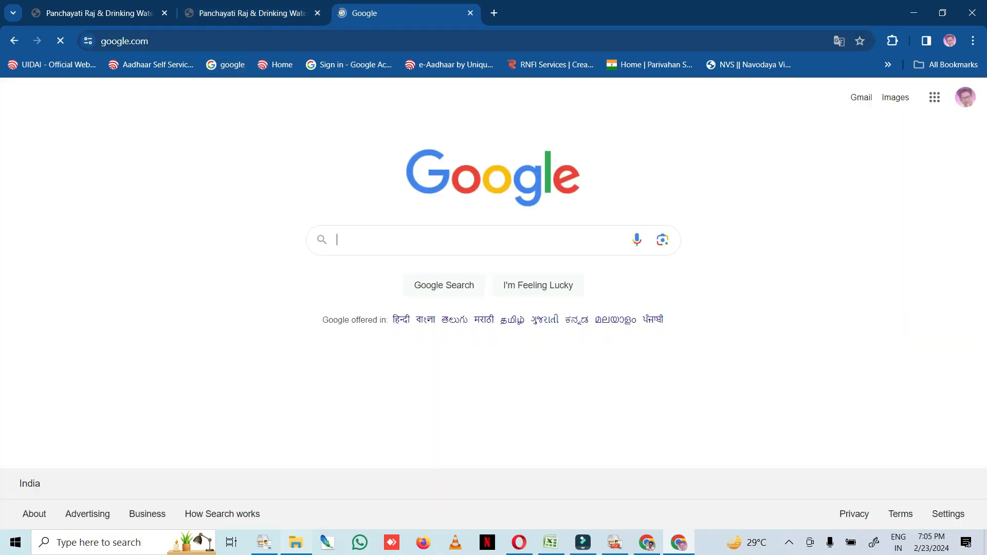
{"action": "type", "text": "redui"}
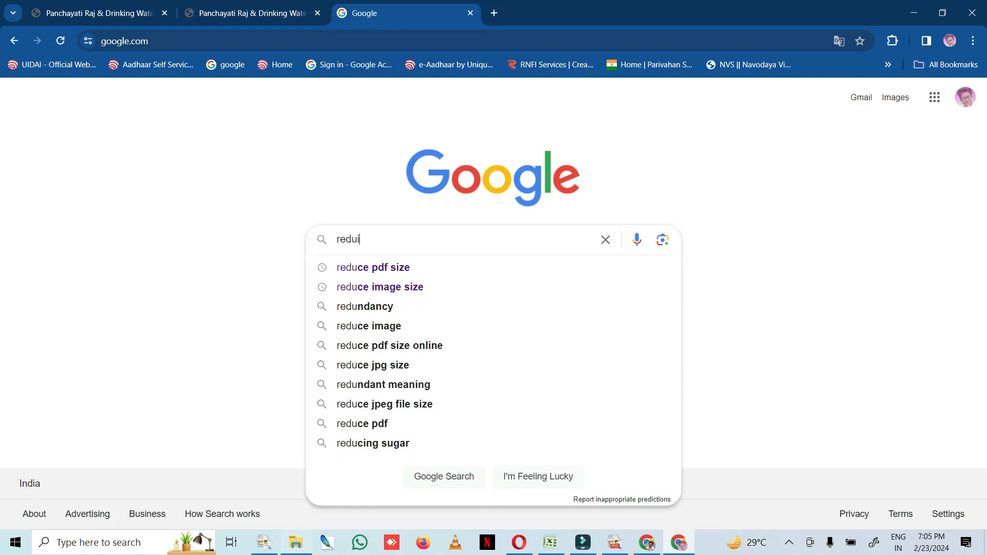
{"action": "key", "text": "Down"}
{"action": "key", "text": "Return"}
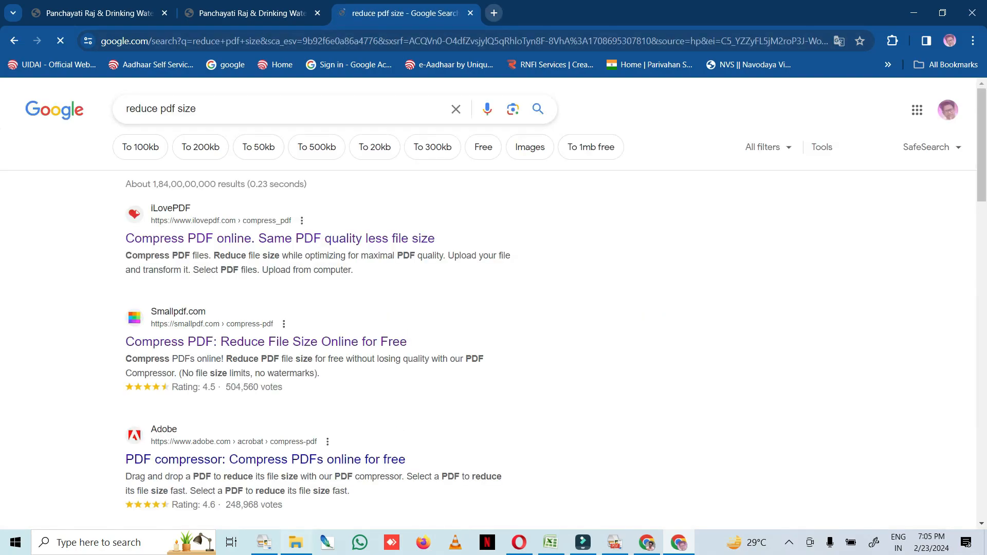
Search Google for 'reduce image size' in a second new tab.
{"action": "key", "text": "ctrl+t"}
{"action": "left_click", "coordinate": [226, 65]}
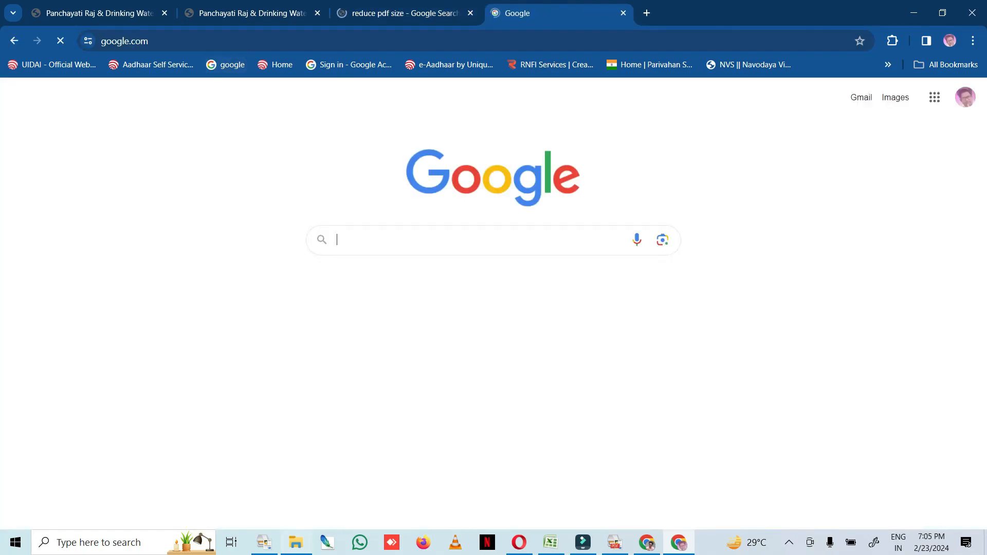
{"action": "type", "text": "redu"}
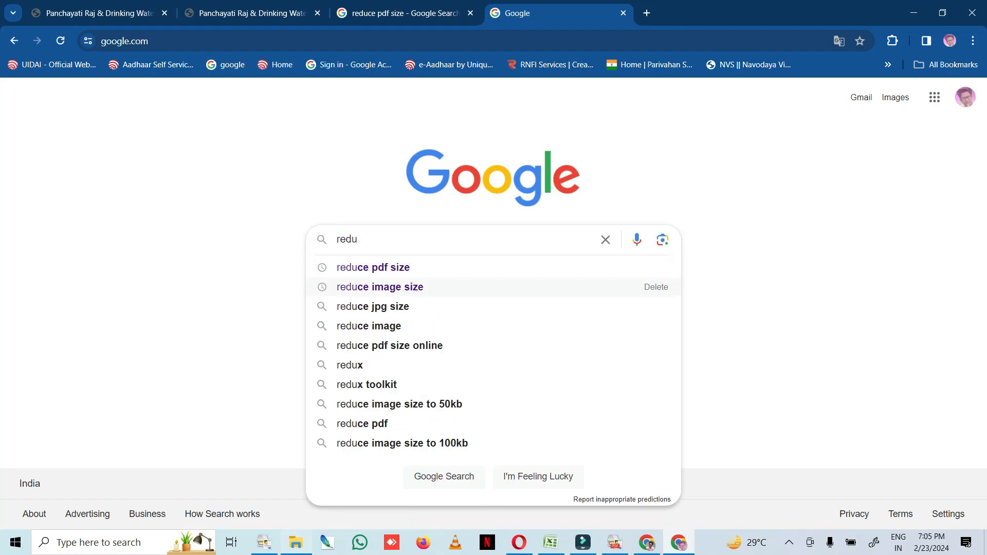
{"action": "left_click", "coordinate": [380, 287]}
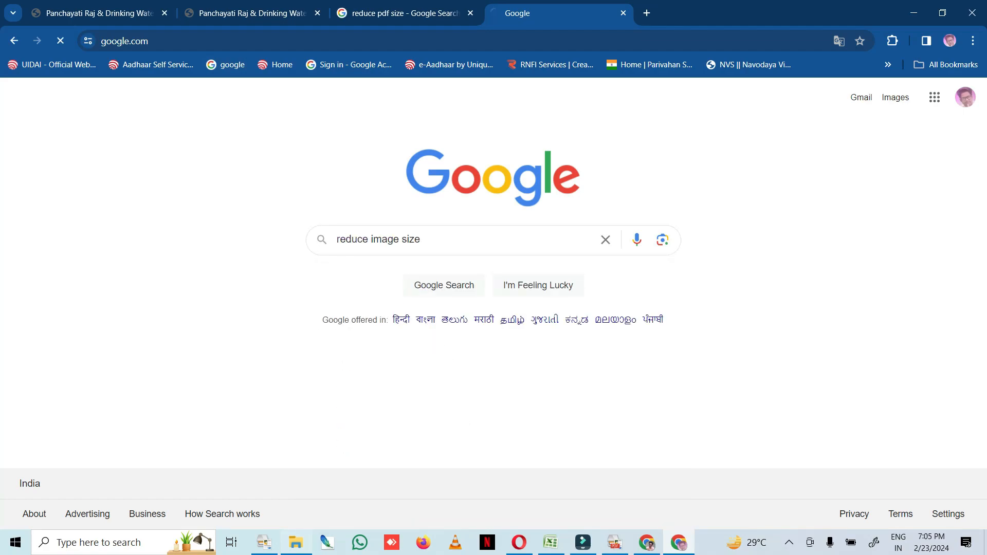
Resize the photo on ReduceImages to a 3.46 KB JPG at 90% quality, then return to the PDF results.
{"action": "left_click", "coordinate": [232, 238]}
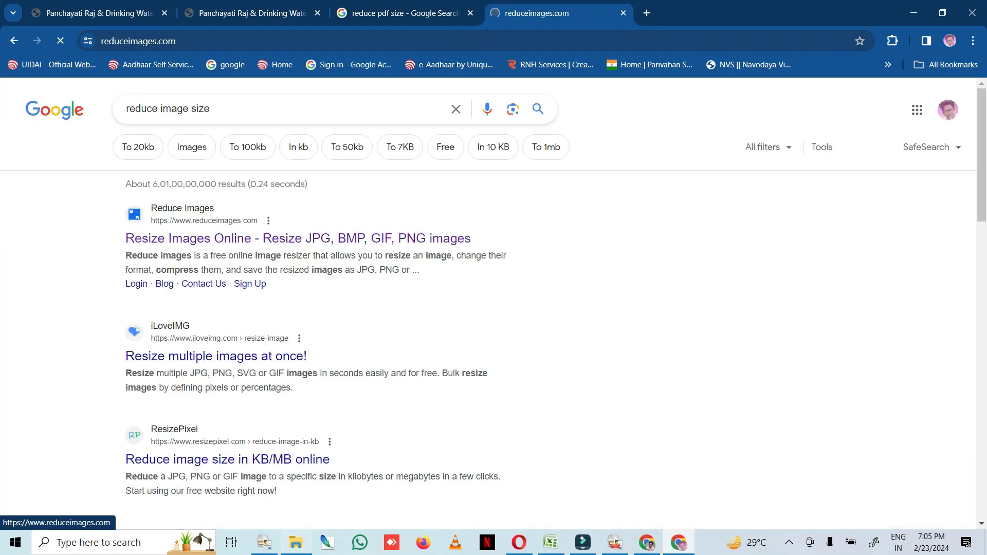
{"action": "left_click", "coordinate": [488, 379]}
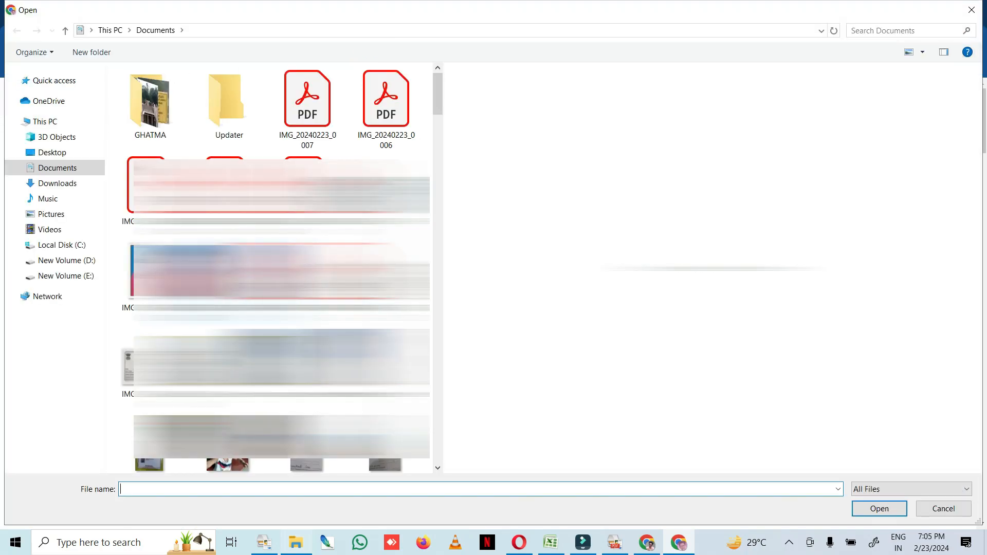
{"action": "left_click", "coordinate": [309, 361]}
{"action": "left_click", "coordinate": [879, 509]}
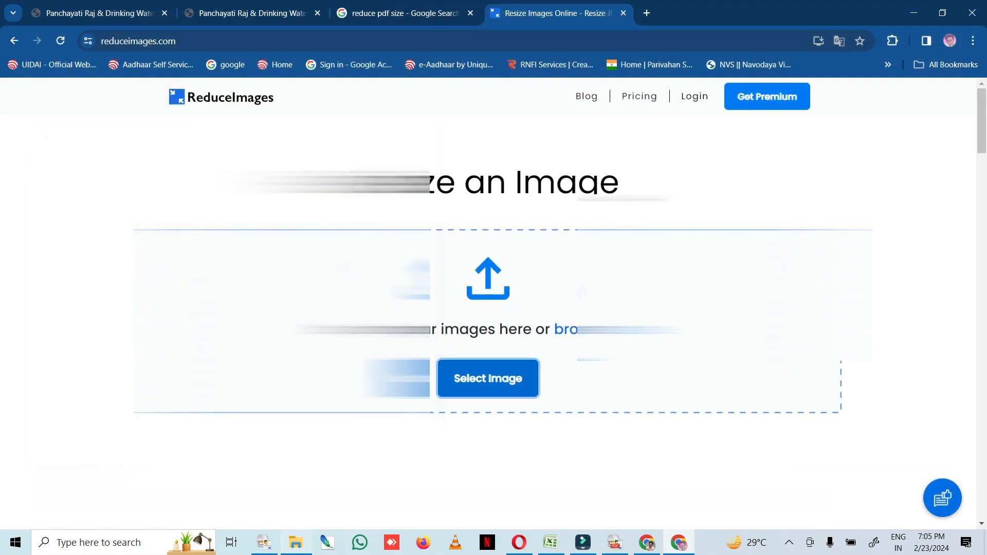
{"action": "scroll", "coordinate": [478, 403], "scroll_direction": "down", "scroll_amount": 4}
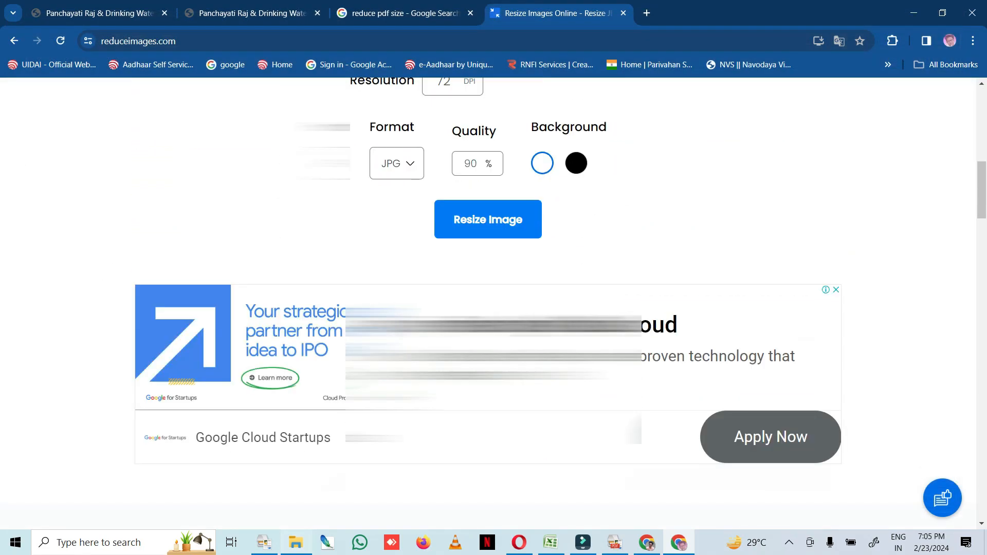
{"action": "left_click", "coordinate": [487, 218]}
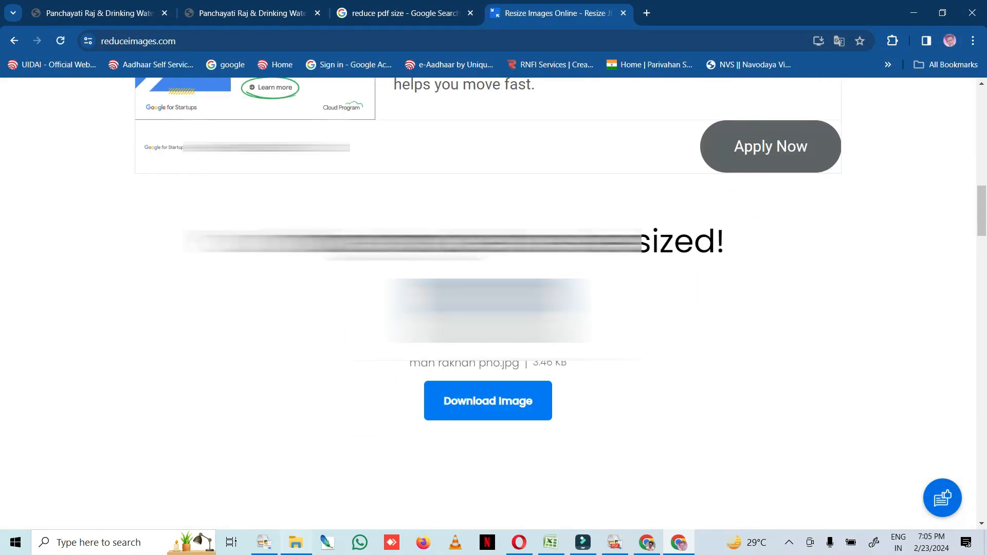
{"action": "scroll", "coordinate": [488, 303], "scroll_direction": "up", "scroll_amount": 9}
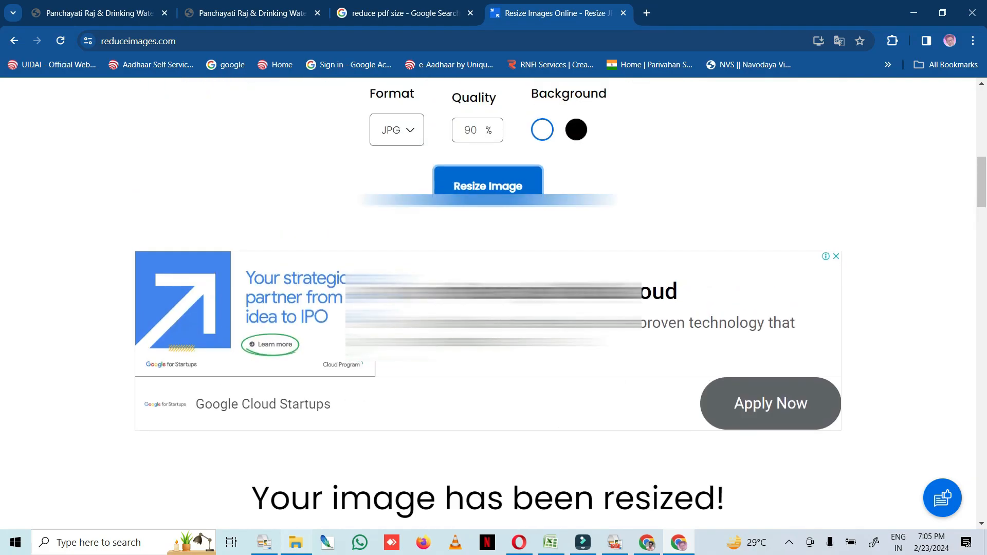
{"action": "left_click", "coordinate": [405, 13]}
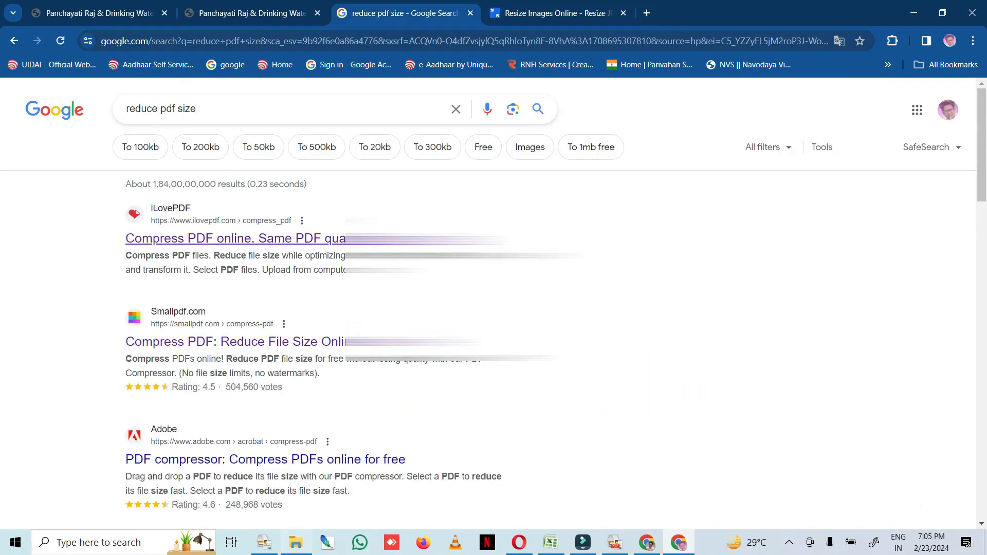
Compress IMG_20240223_0007 on iLovePDF from 443.83 KB to 81.86 KB and download it.
{"action": "left_click", "coordinate": [231, 238]}
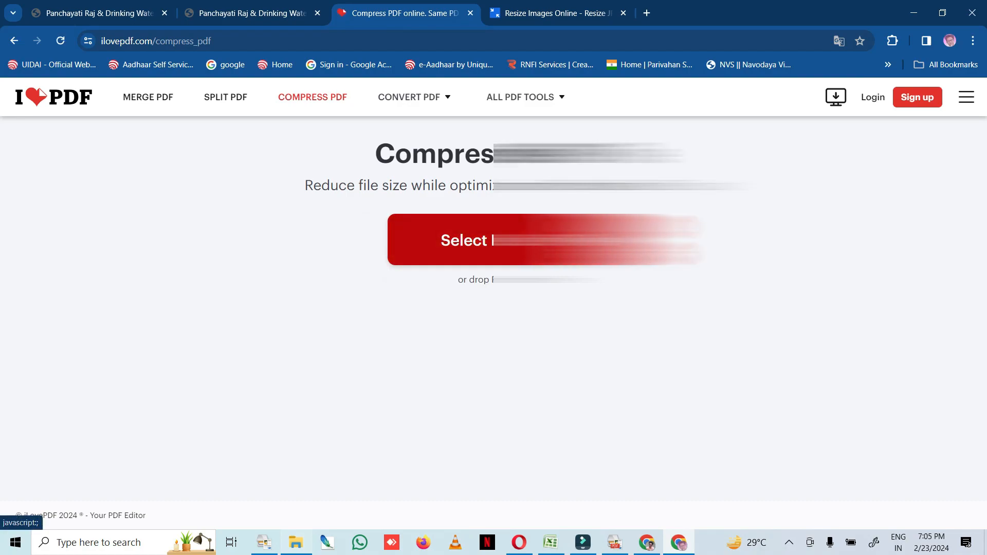
{"action": "left_click", "coordinate": [493, 240]}
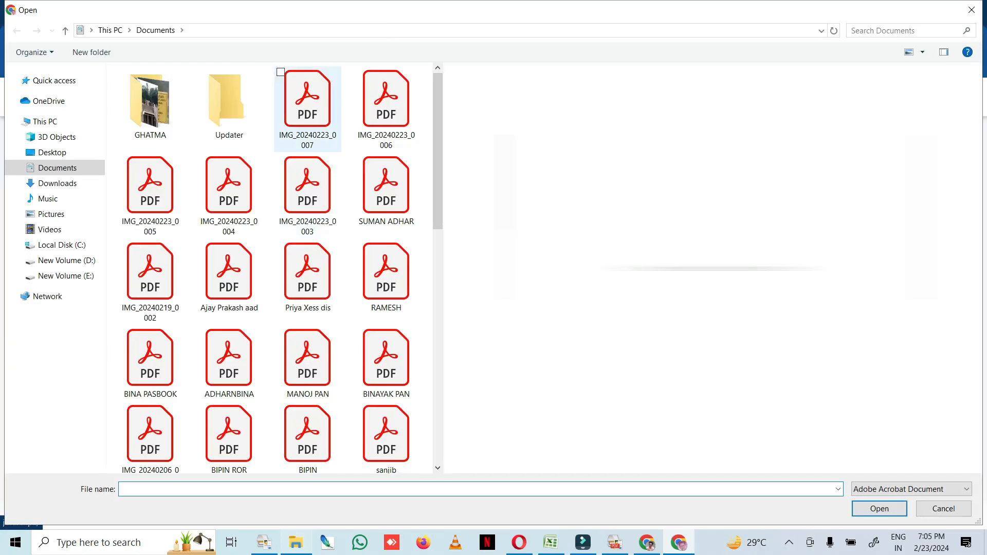
{"action": "left_click", "coordinate": [314, 135]}
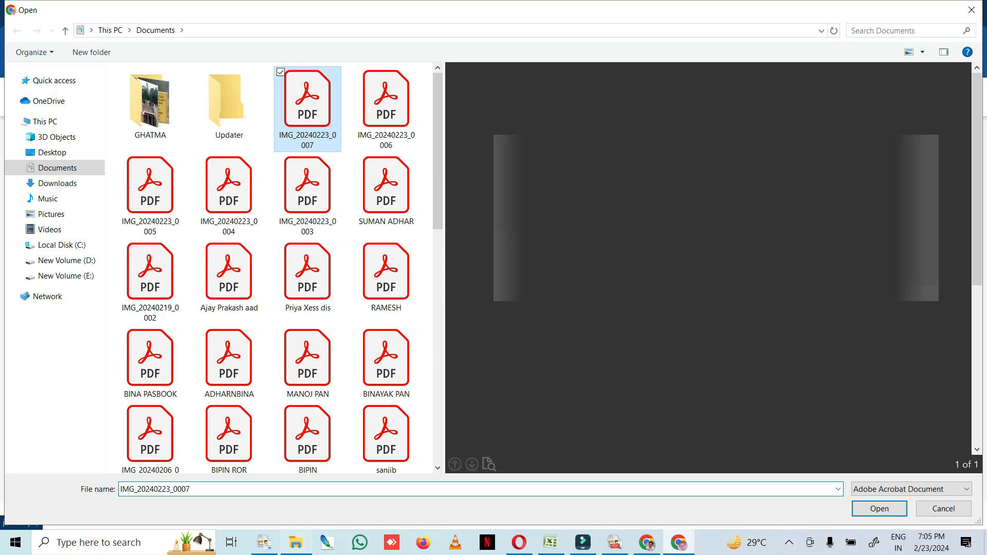
{"action": "right_click", "coordinate": [316, 143]}
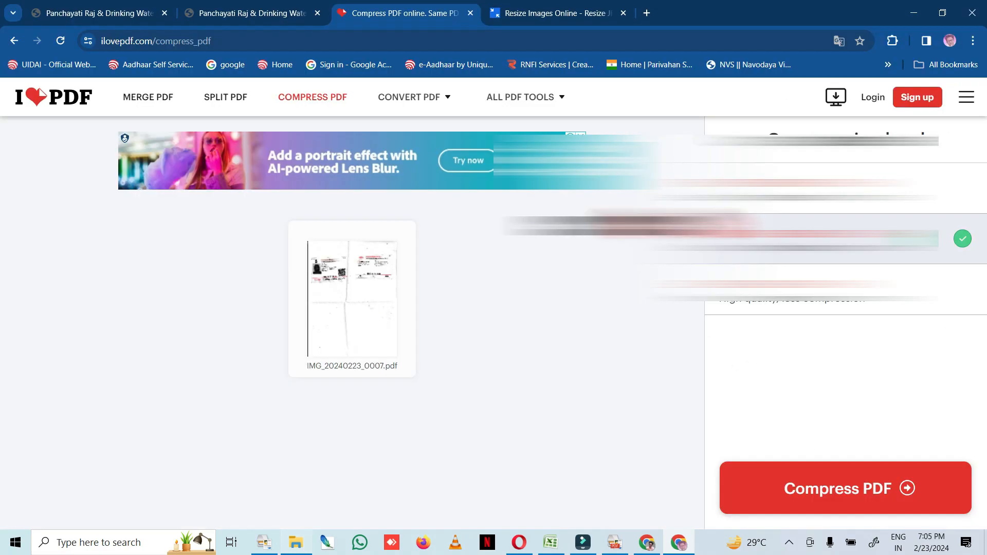
{"action": "left_click", "coordinate": [845, 488]}
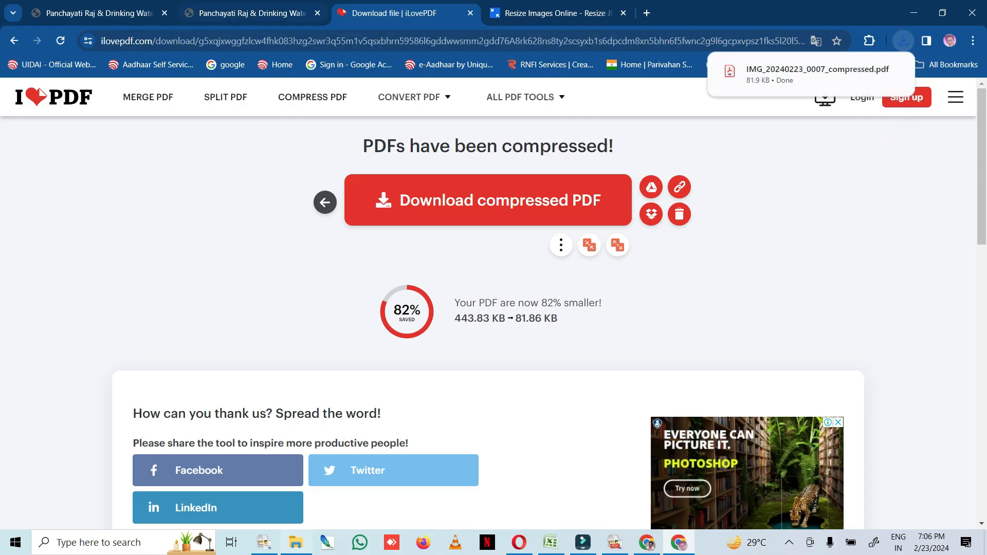
{"action": "left_click", "coordinate": [252, 13]}
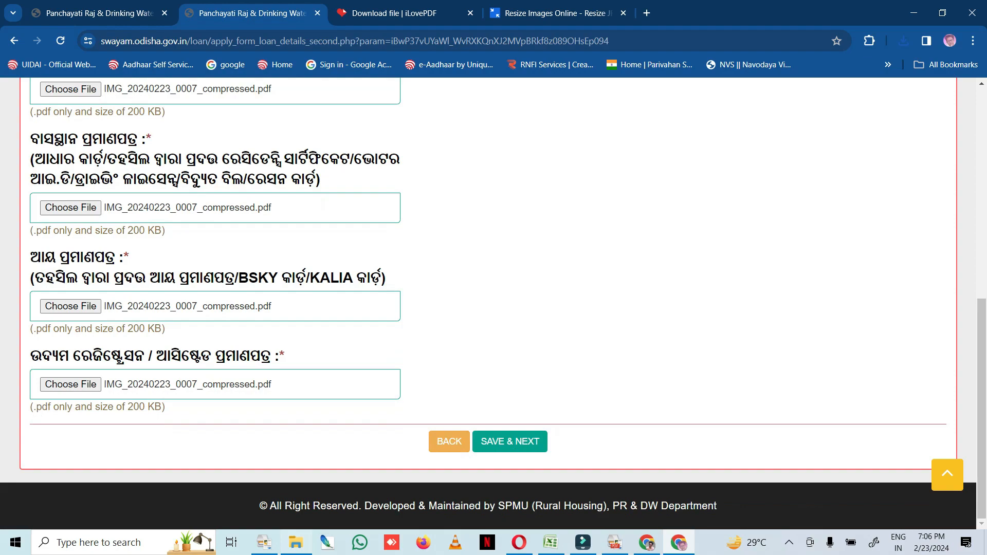
Save the attached compressed documents with SAVE & NEXT to reach the review page.
{"action": "left_click", "coordinate": [509, 442]}
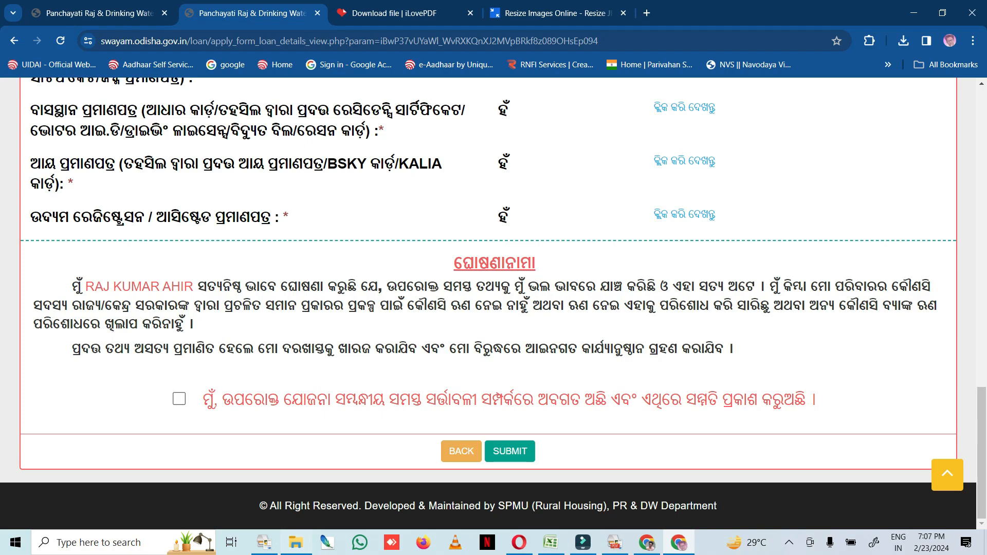
Tick the declaration checkbox and submit the loan application.
{"action": "left_click", "coordinate": [179, 398]}
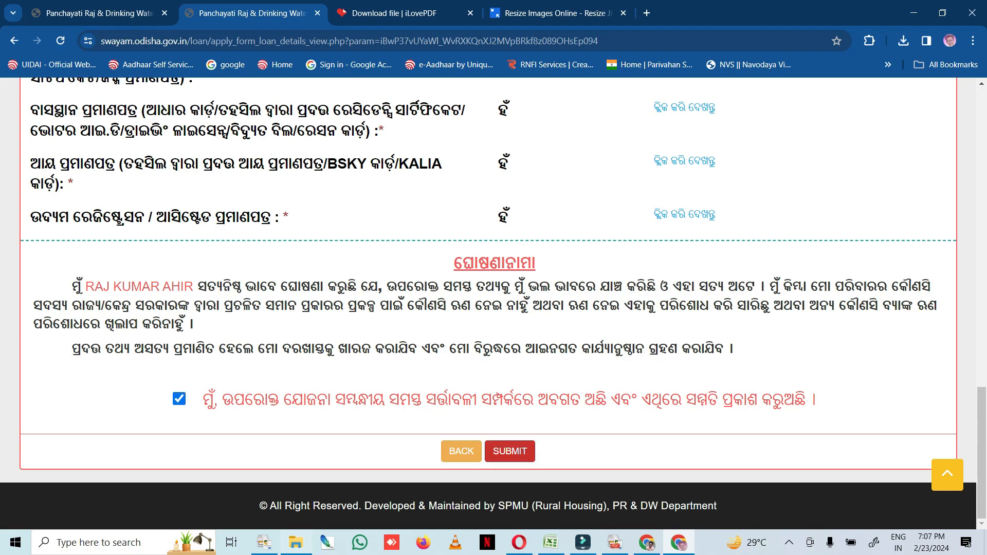
{"action": "left_click", "coordinate": [510, 451]}
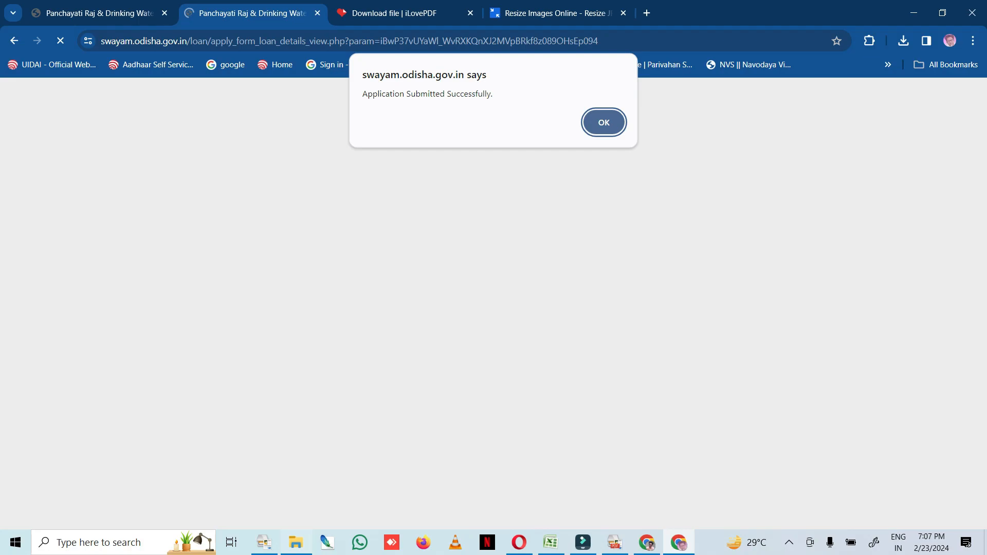
Dismiss the submission alert to show the Success page with the Reference ID.
{"action": "key", "text": "Return"}
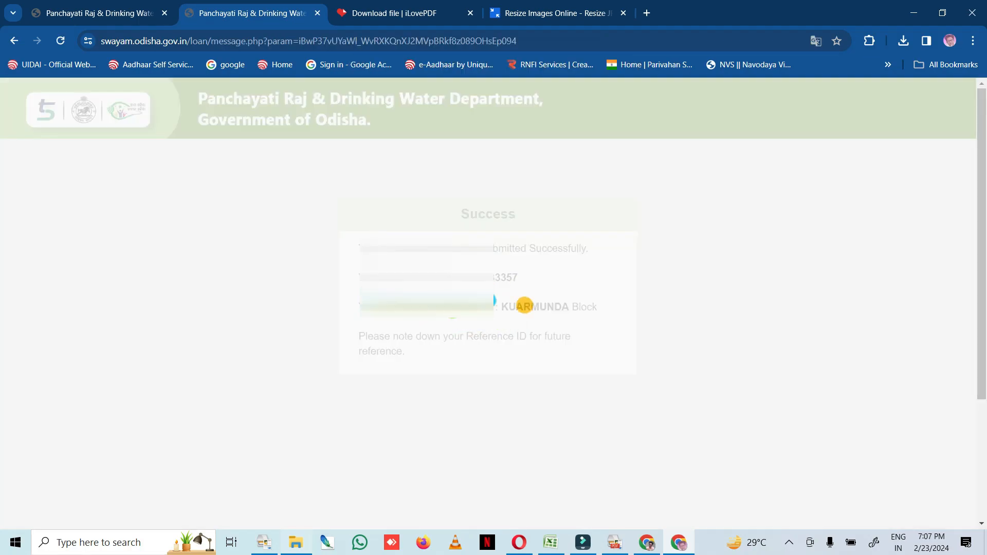